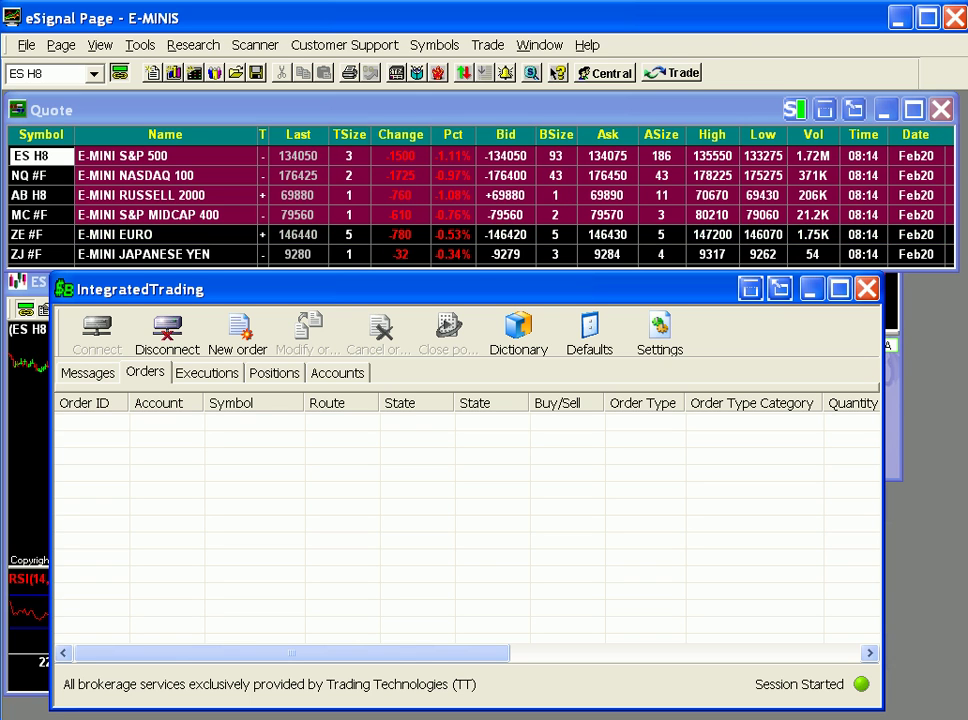
Step: Show the empty Positions list in IntegratedTrading beside the live E-MINI quotes
click(620, 170)
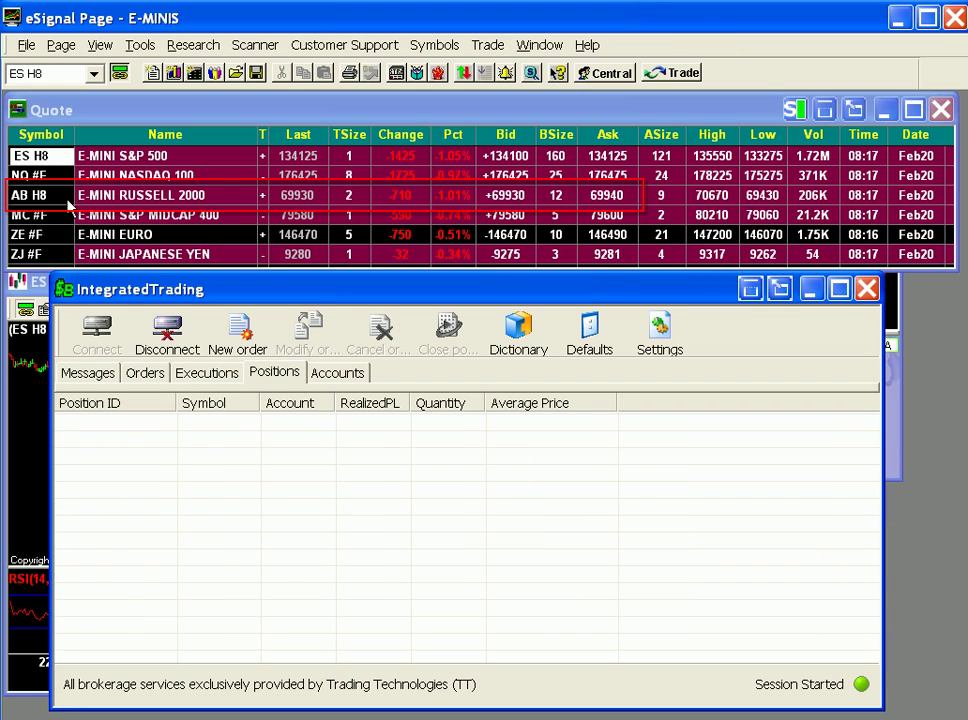
Step: Select the E-MINI RUSSELL 2000 quote AB H8 and open its Edit symbol dialog
click(68, 203)
click(66, 200)
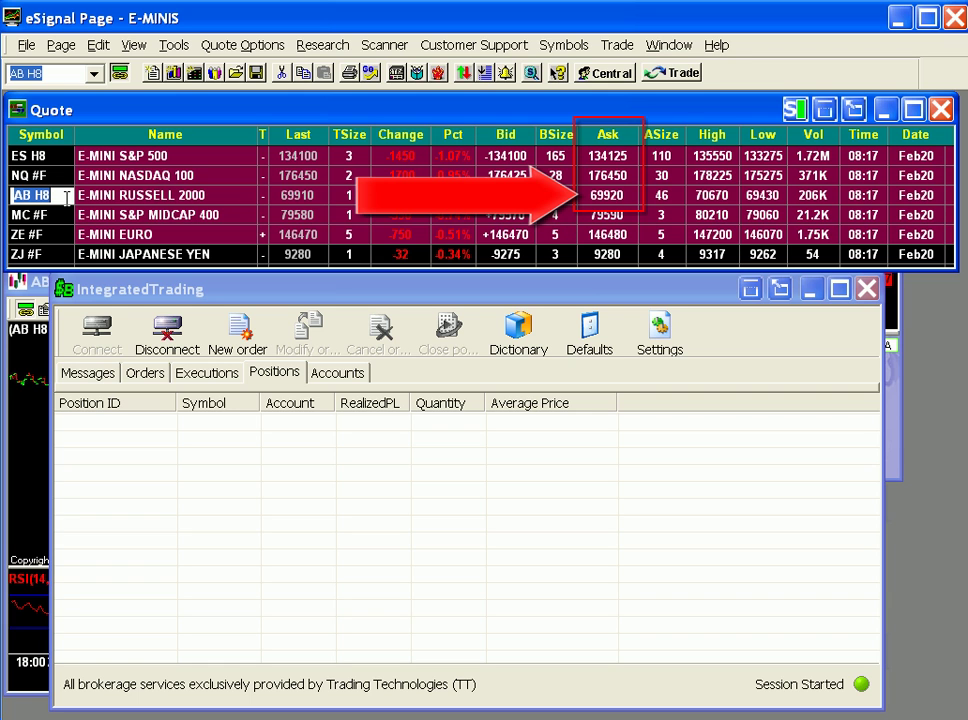
double_click(605, 202)
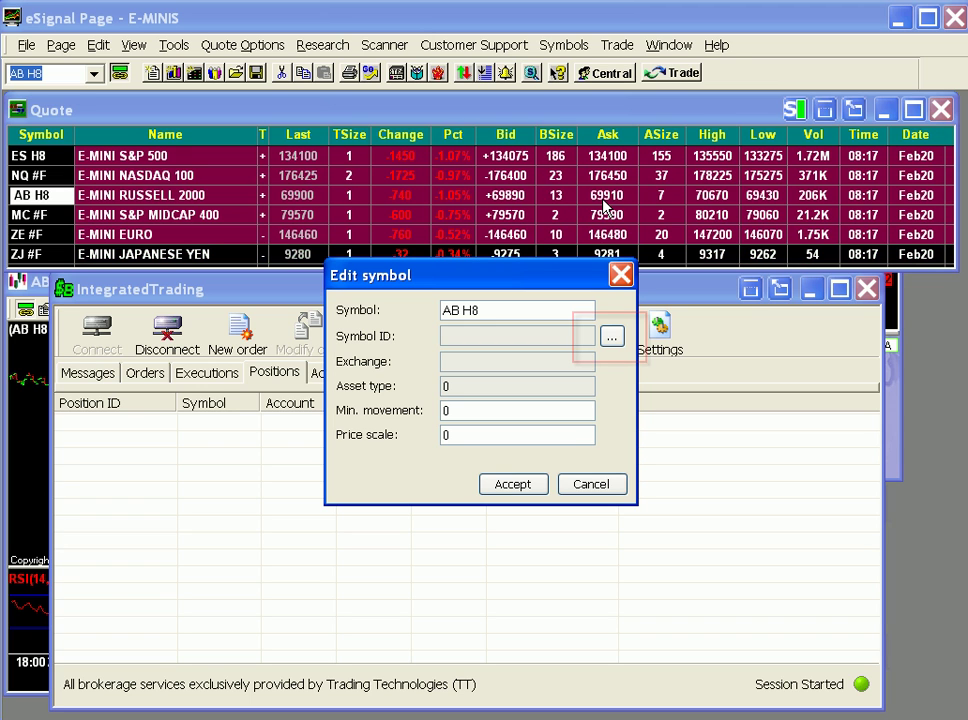
Step: Search for ER2 with Type Future, listing four contracts (three CME, one TTSIM)
click(612, 338)
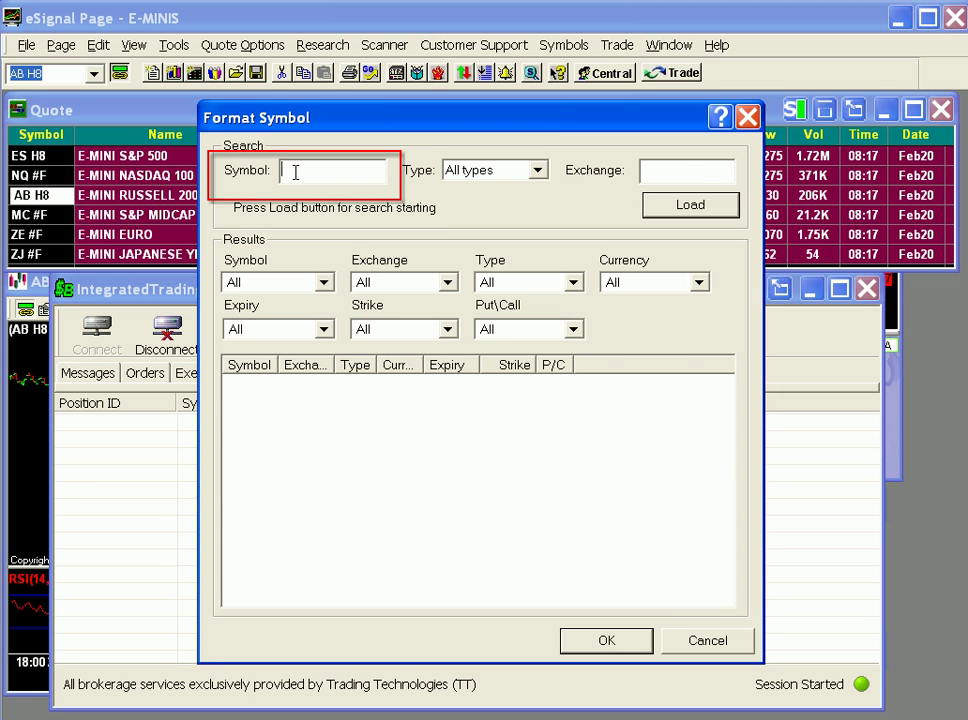
text(ER2)
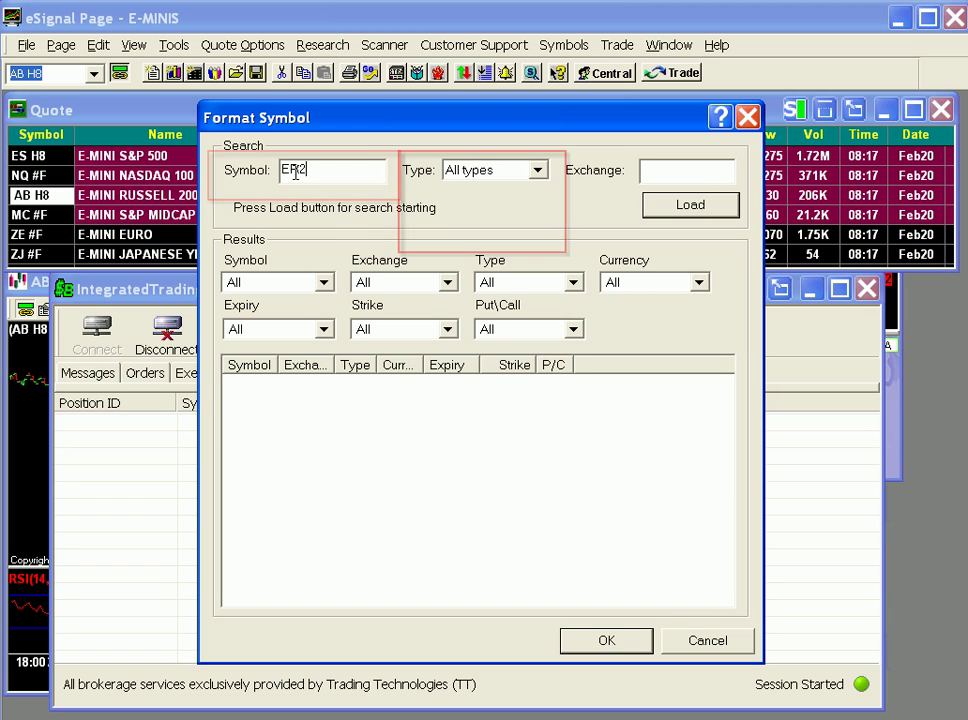
click(458, 172)
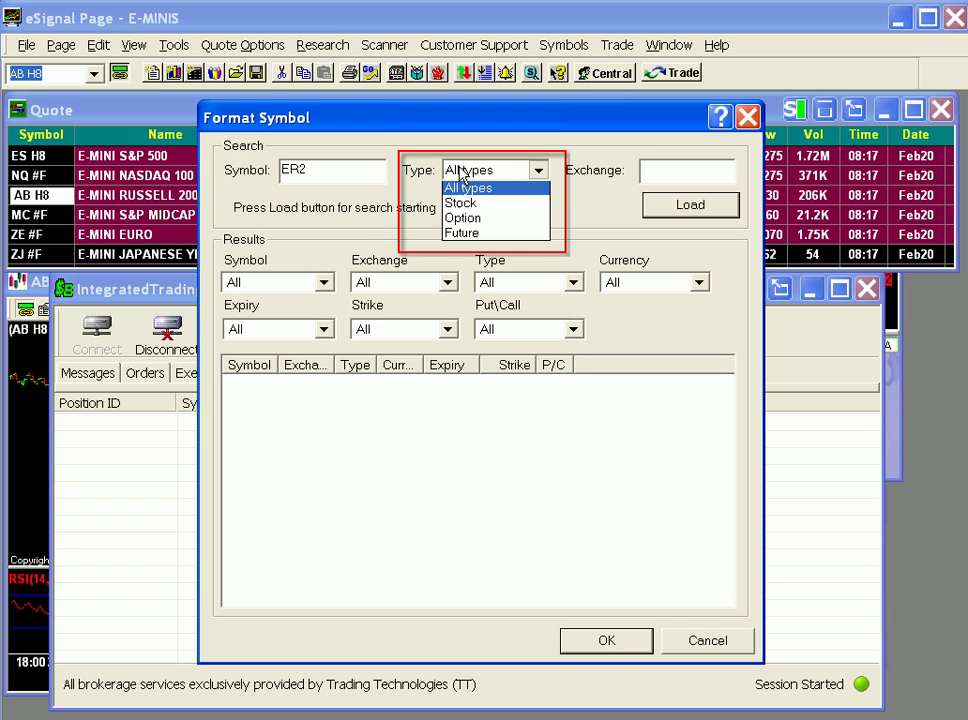
click(462, 233)
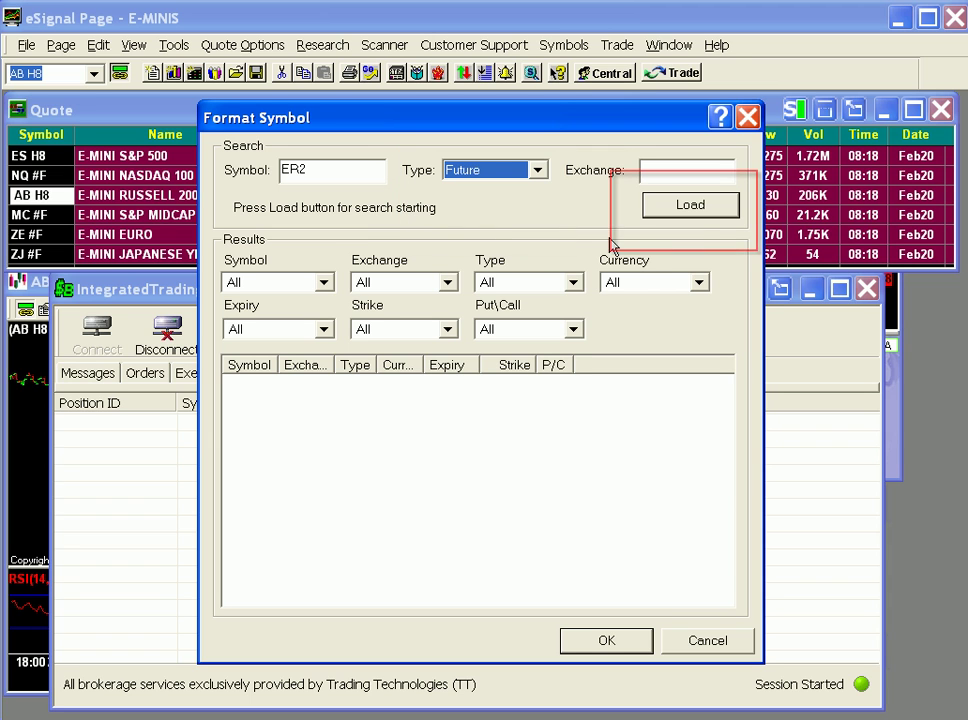
click(689, 207)
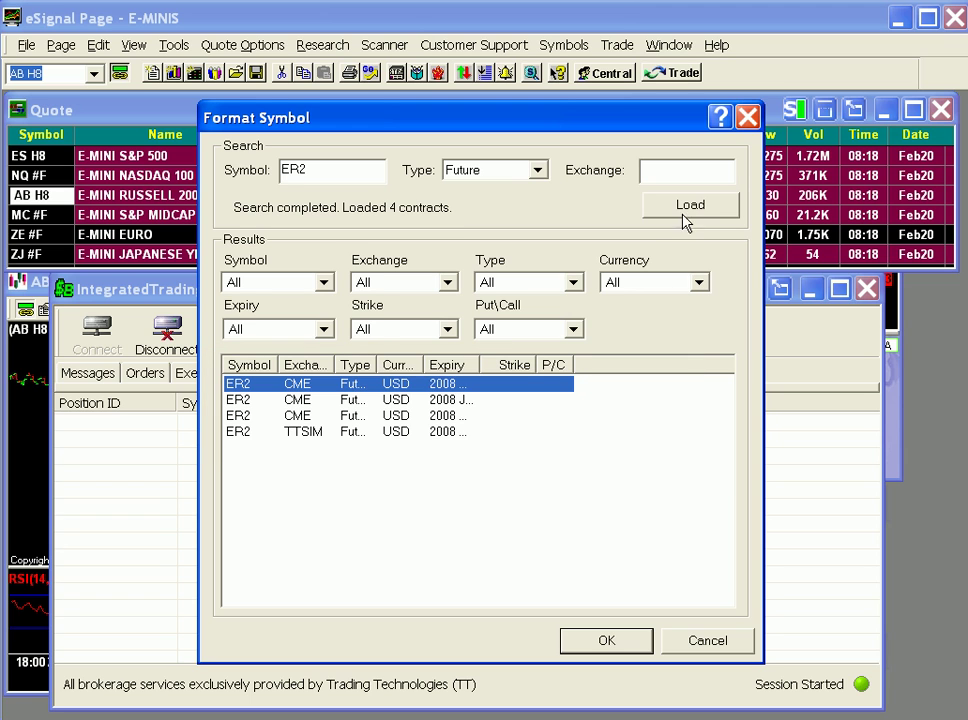
Step: Replace the ER2 criterion with exchange TTSIM, load its futures and select the ER2 contract
double_click(344, 177)
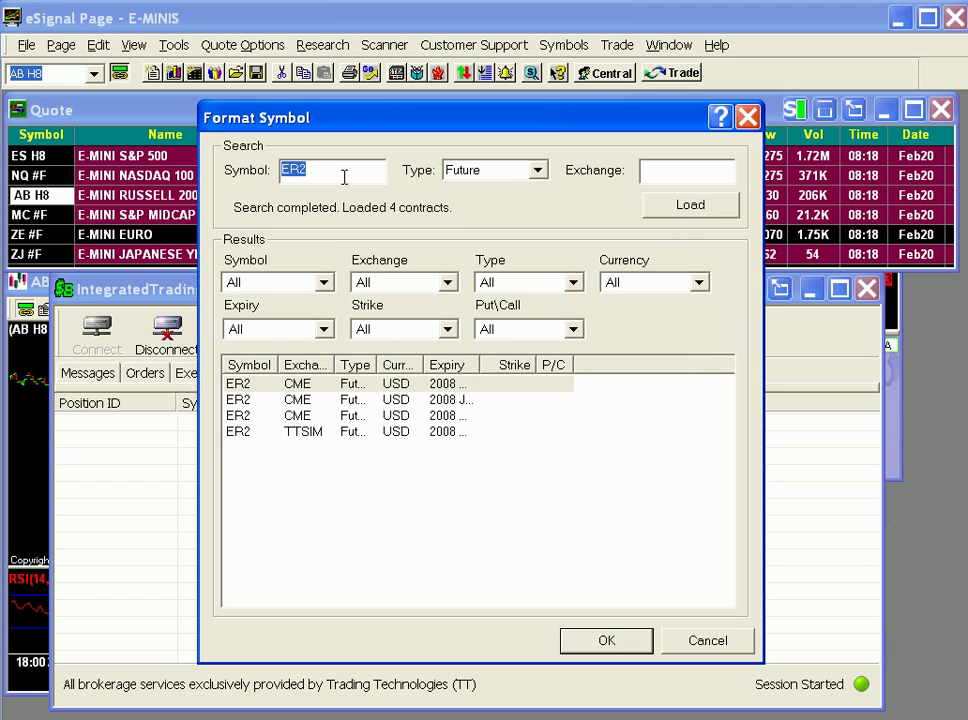
key(BackSpace)
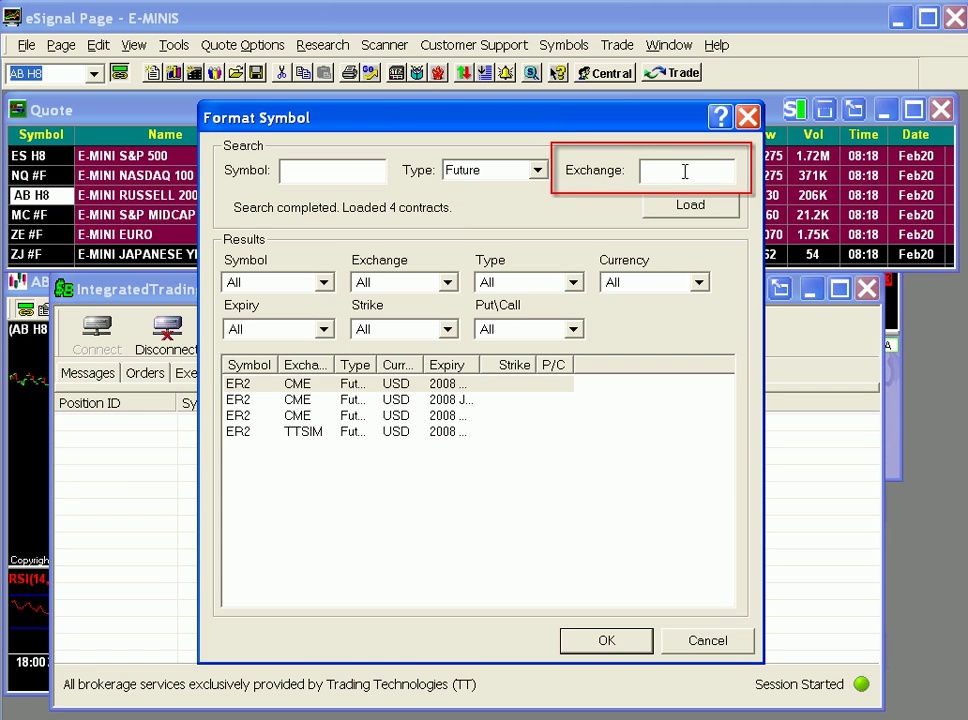
text(TTSIM)
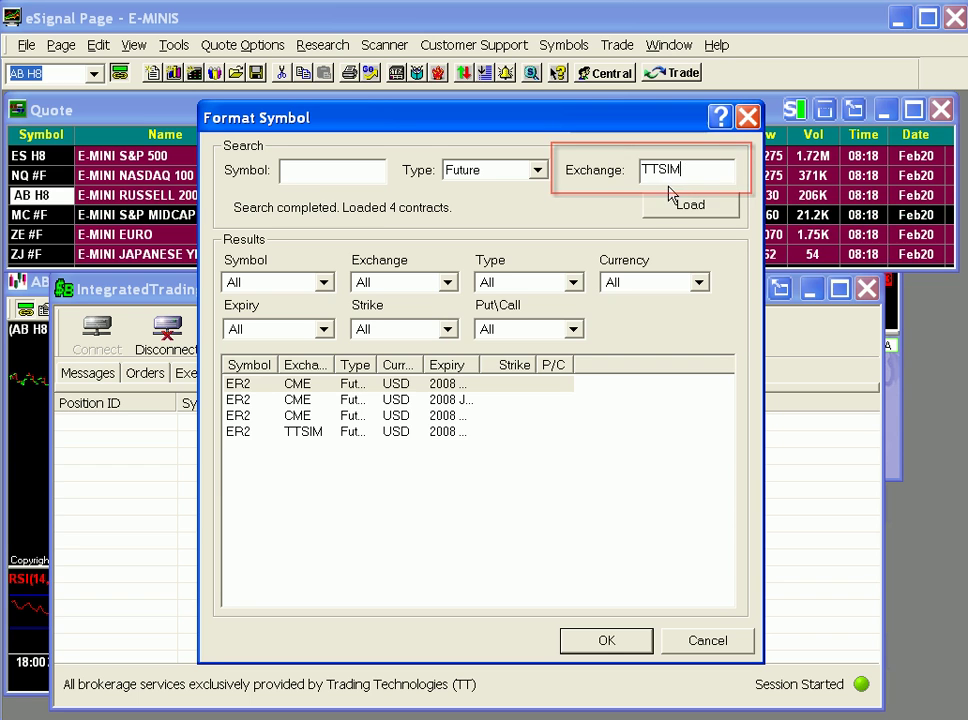
click(660, 210)
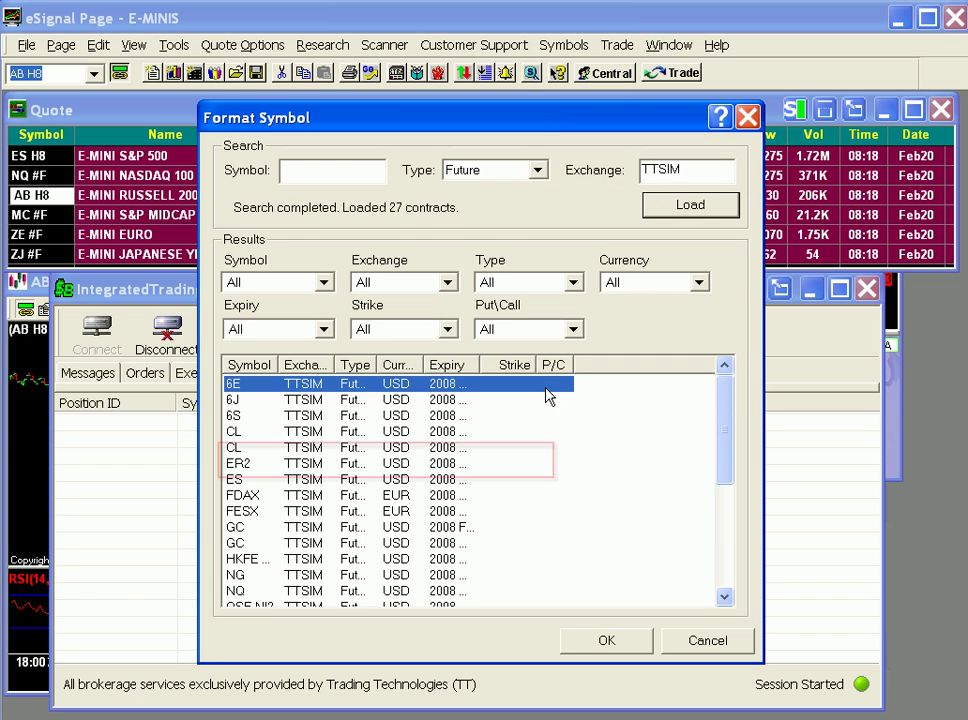
click(355, 463)
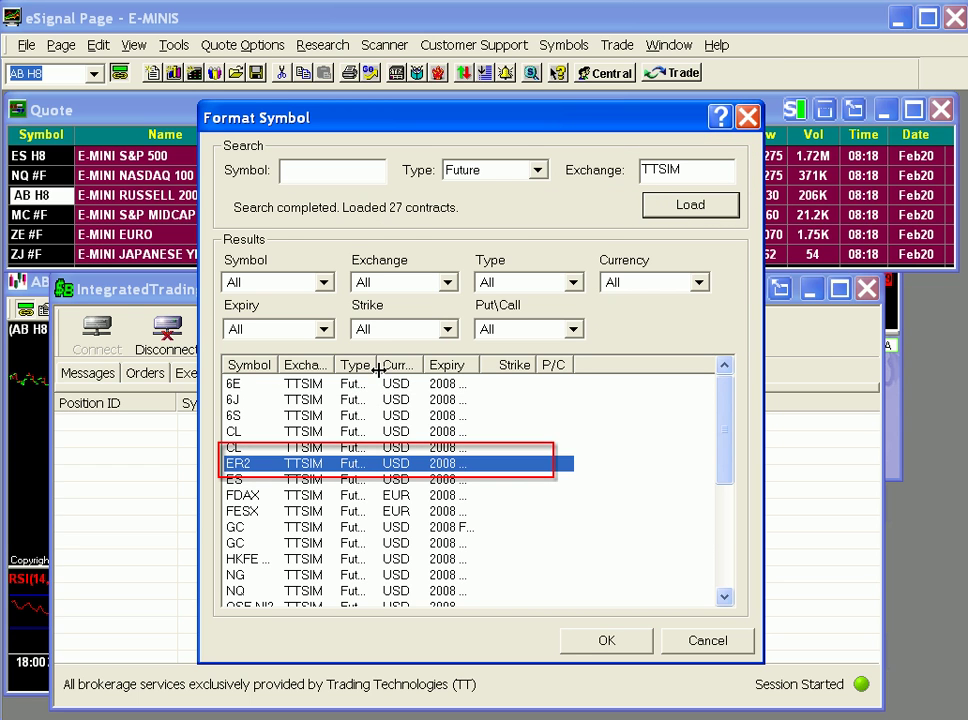
drag(378, 364, 415, 364)
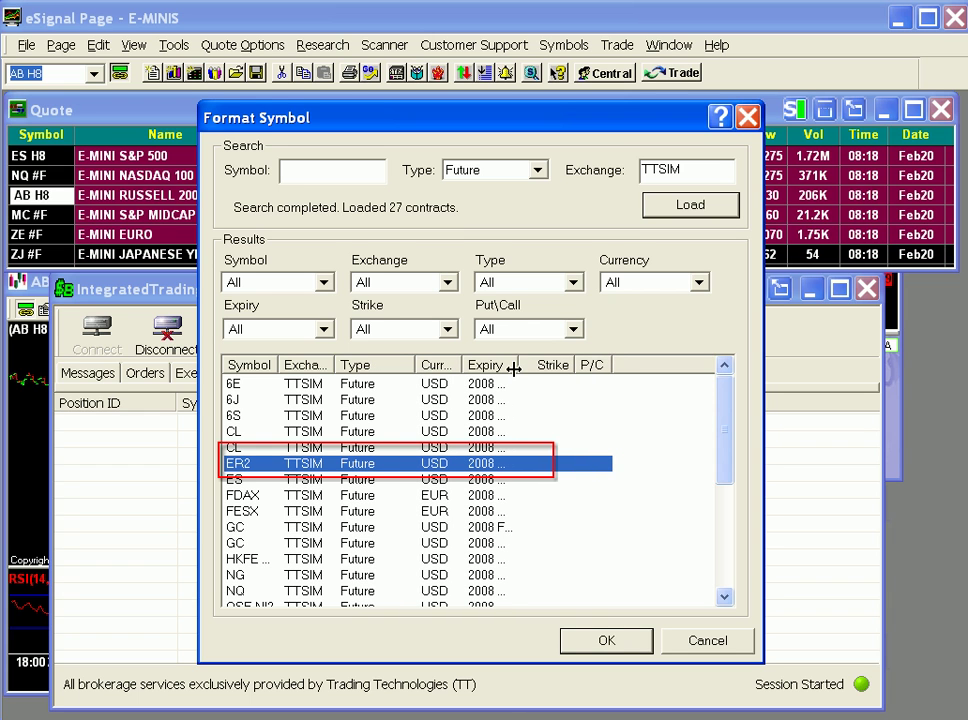
drag(514, 365, 566, 372)
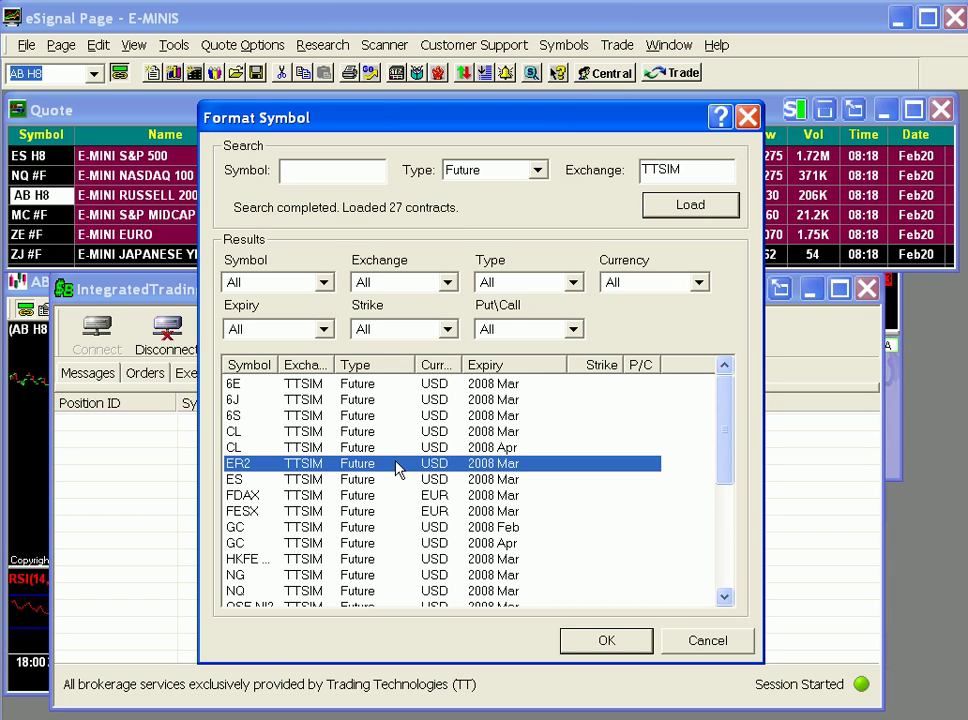
Step: Accept ER2 on TTSIM as AB H8's linked contract, yielding a Market buy ticket for 5
click(586, 645)
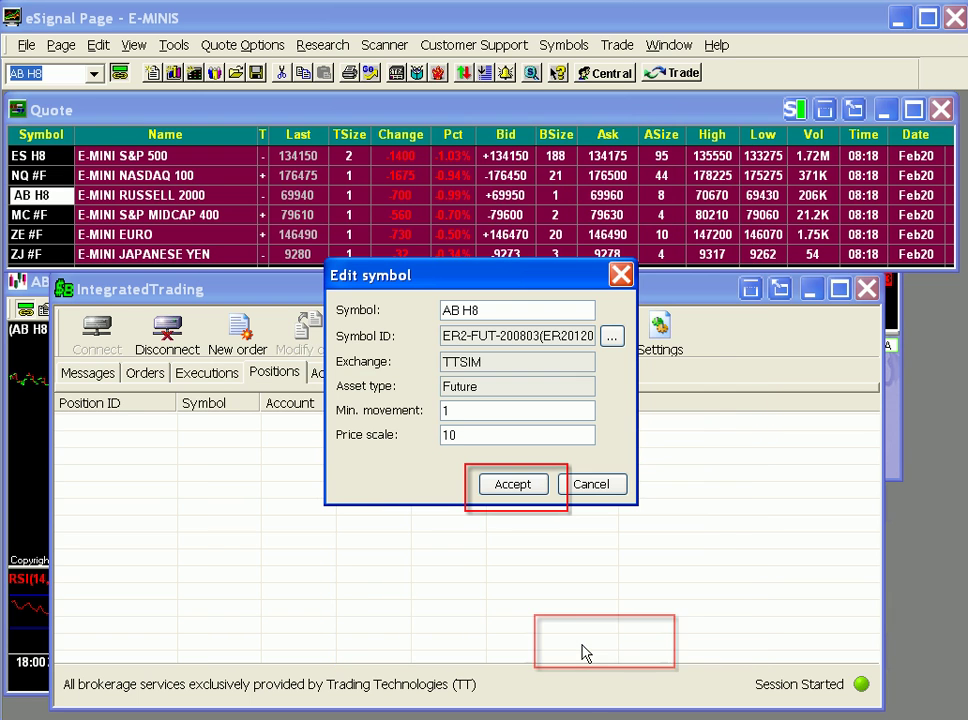
click(513, 485)
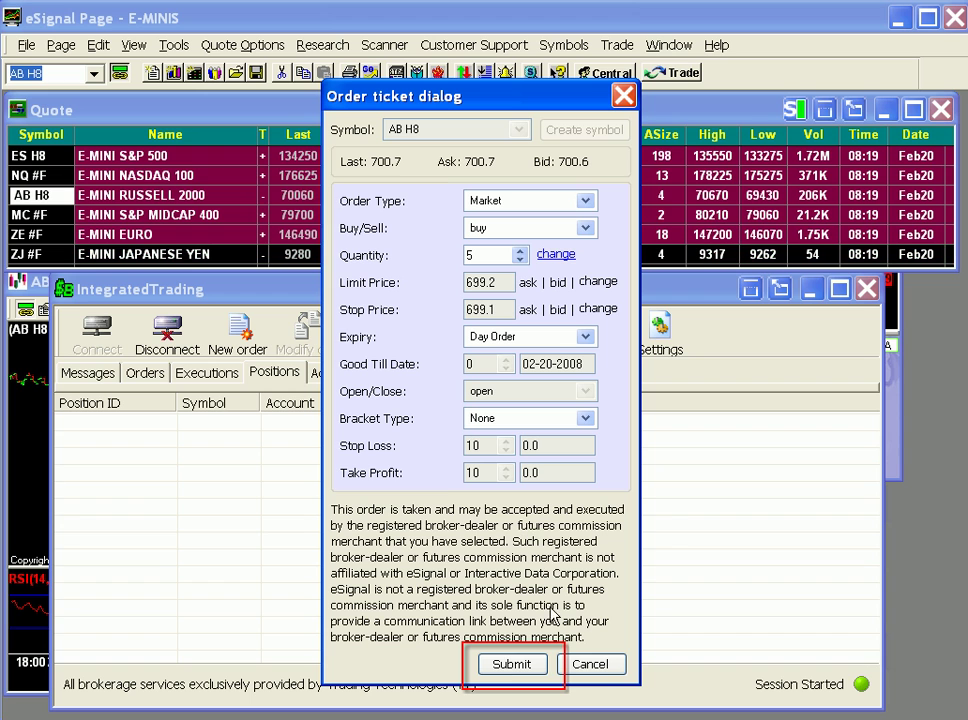
Step: Submit the 5-contract market buy and review its Messages, Orders, Executions and Positions entries
click(530, 668)
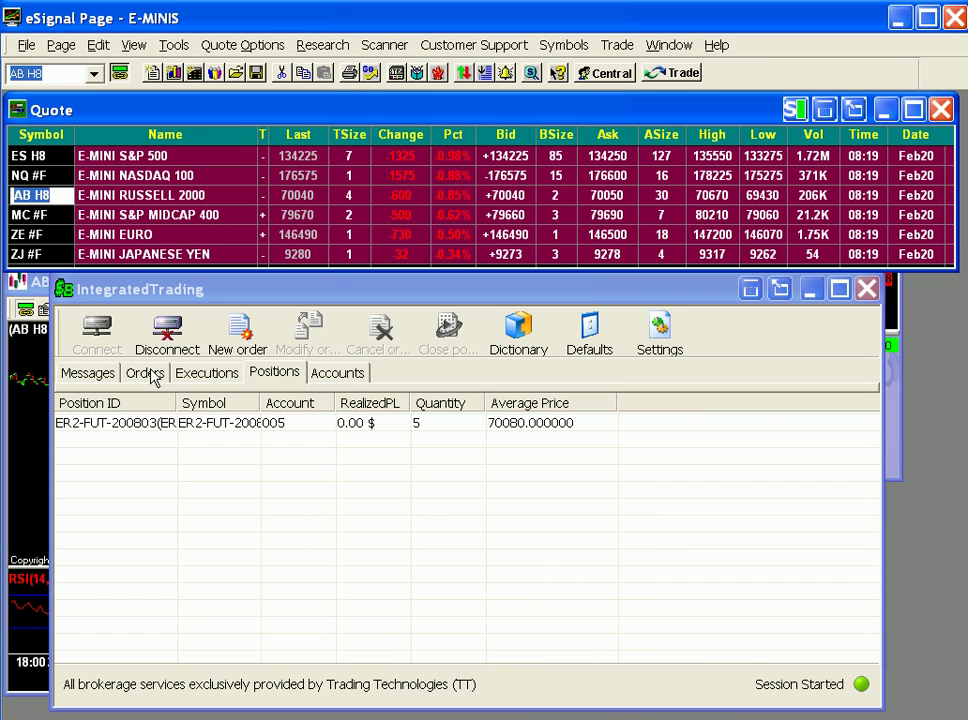
click(88, 372)
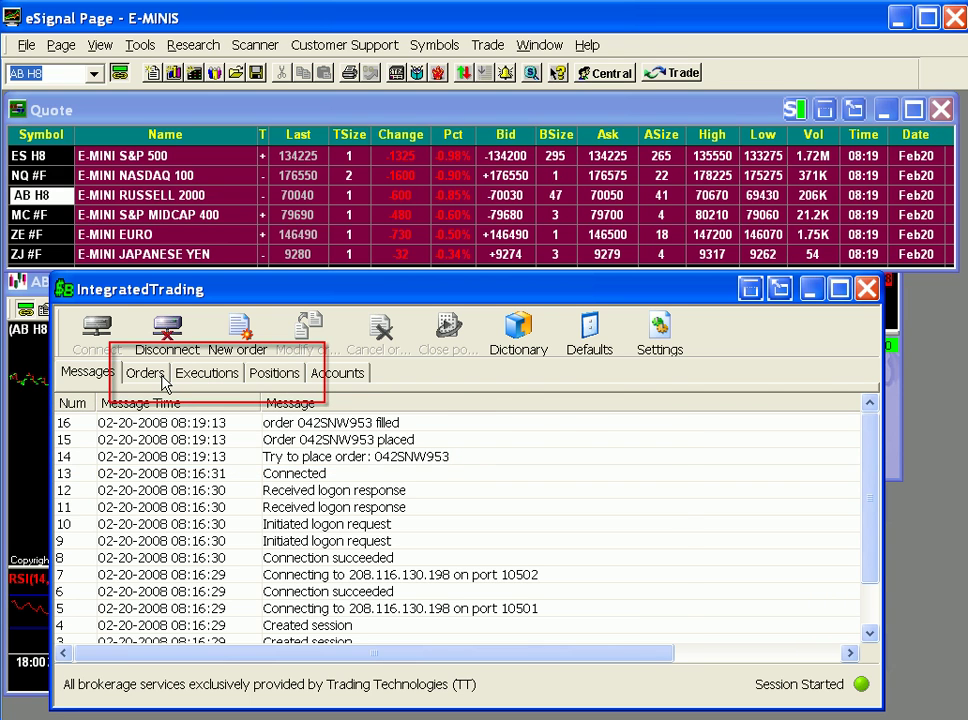
click(145, 373)
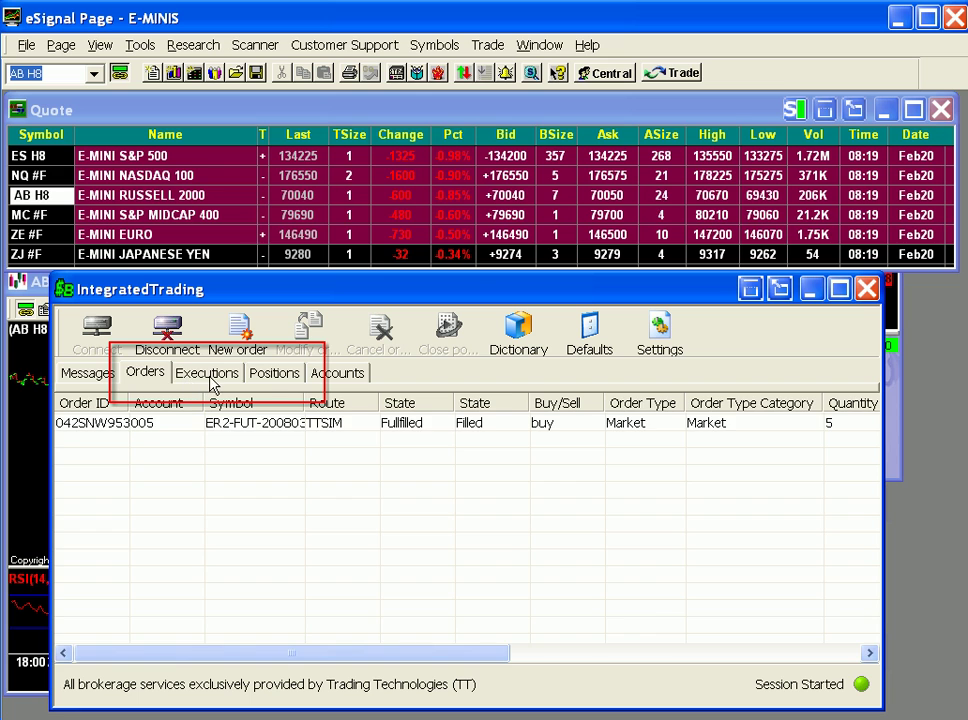
click(212, 384)
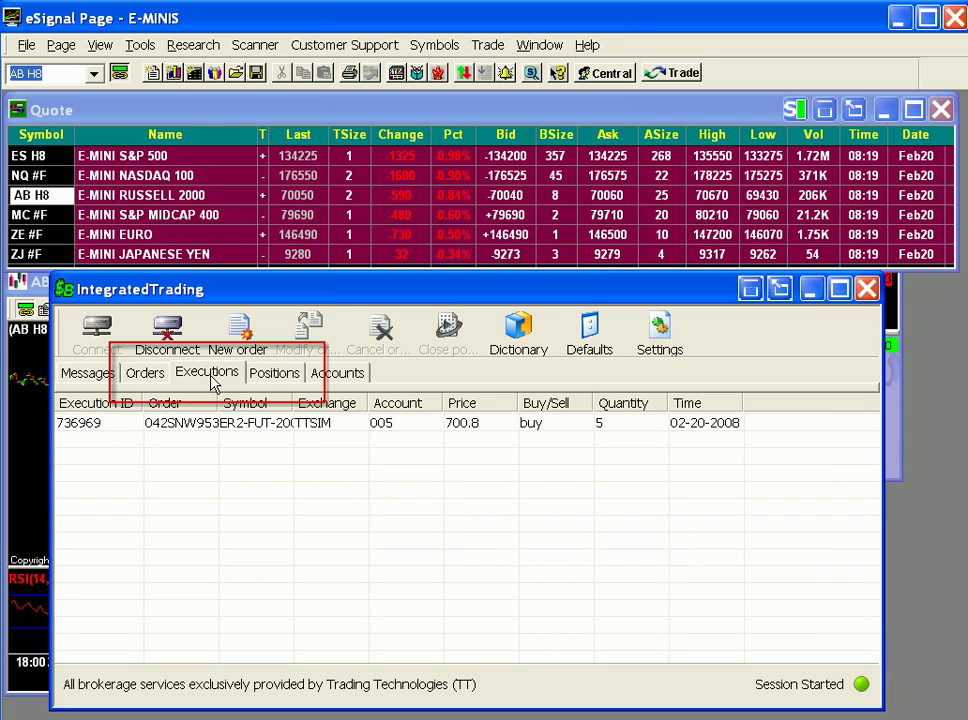
click(276, 374)
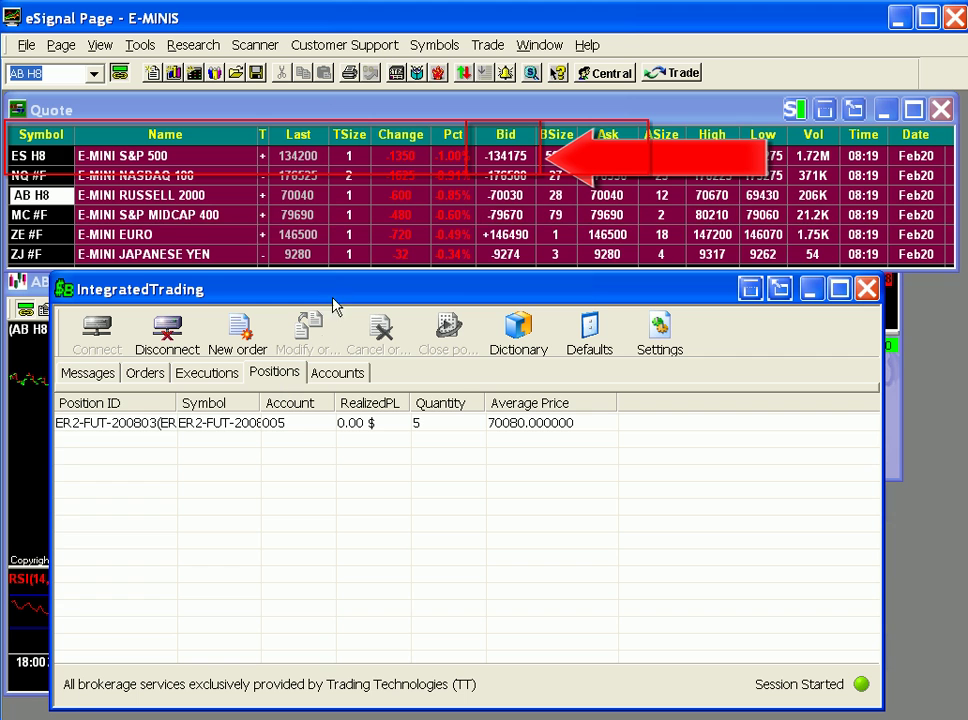
Step: Start a 1-contract ES H8 limit buy ticket and lower its limit price to 1340.25
double_click(509, 163)
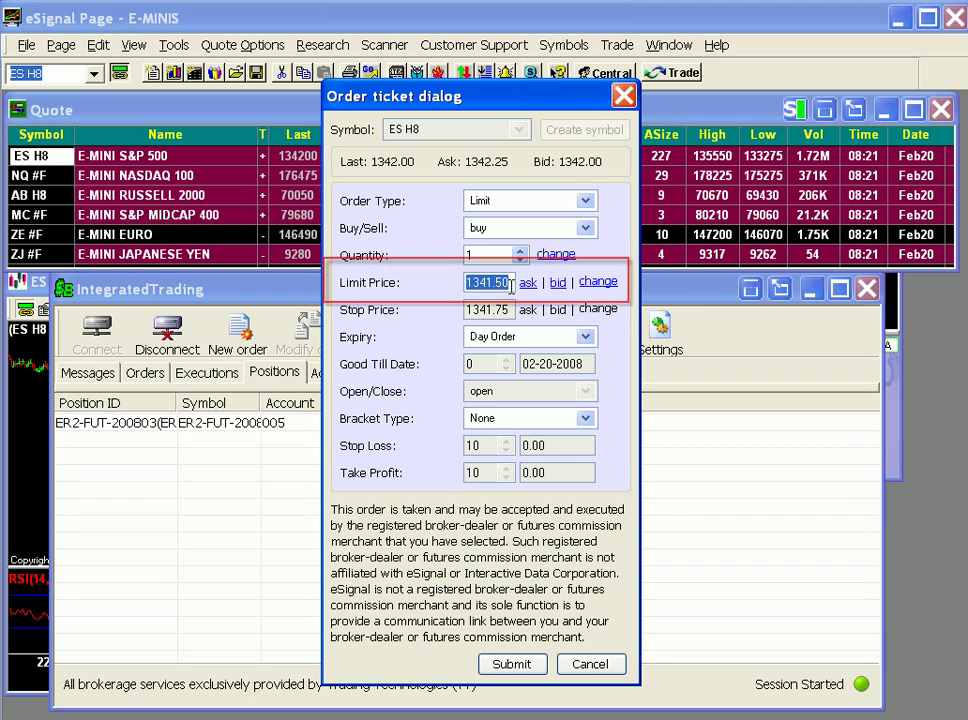
click(604, 287)
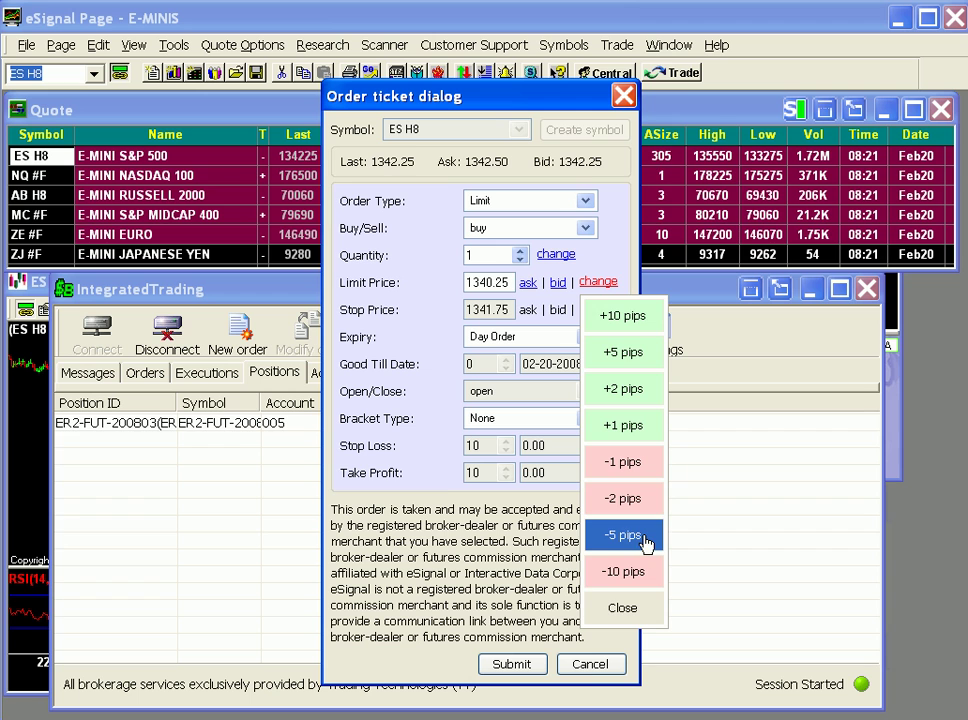
click(622, 607)
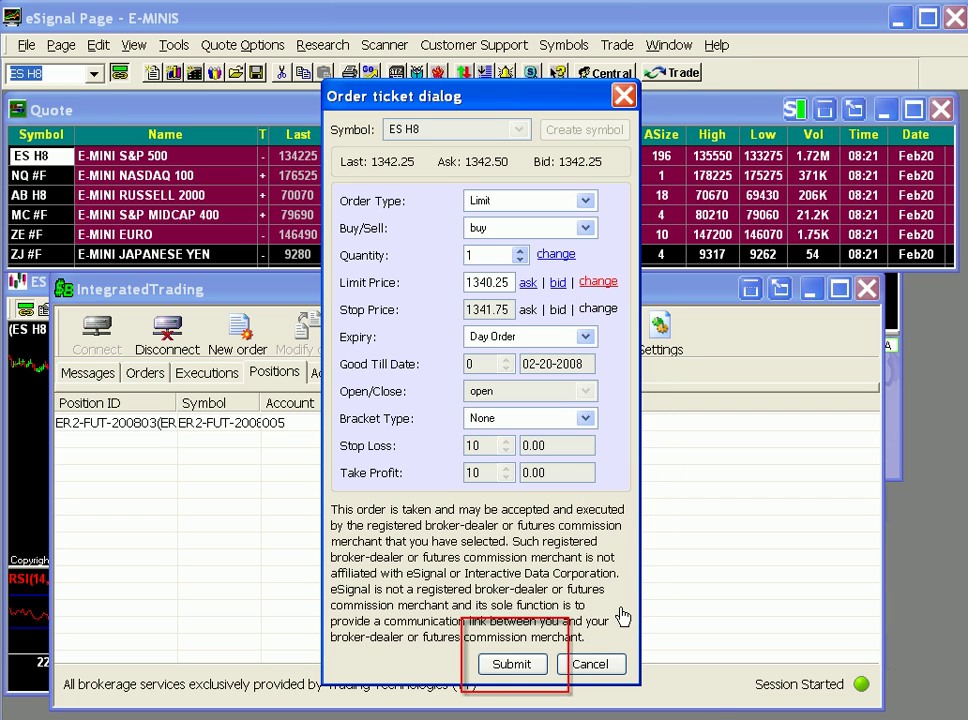
Step: Submit the ES limit buy and select its Working row in the Orders list
click(532, 670)
click(158, 381)
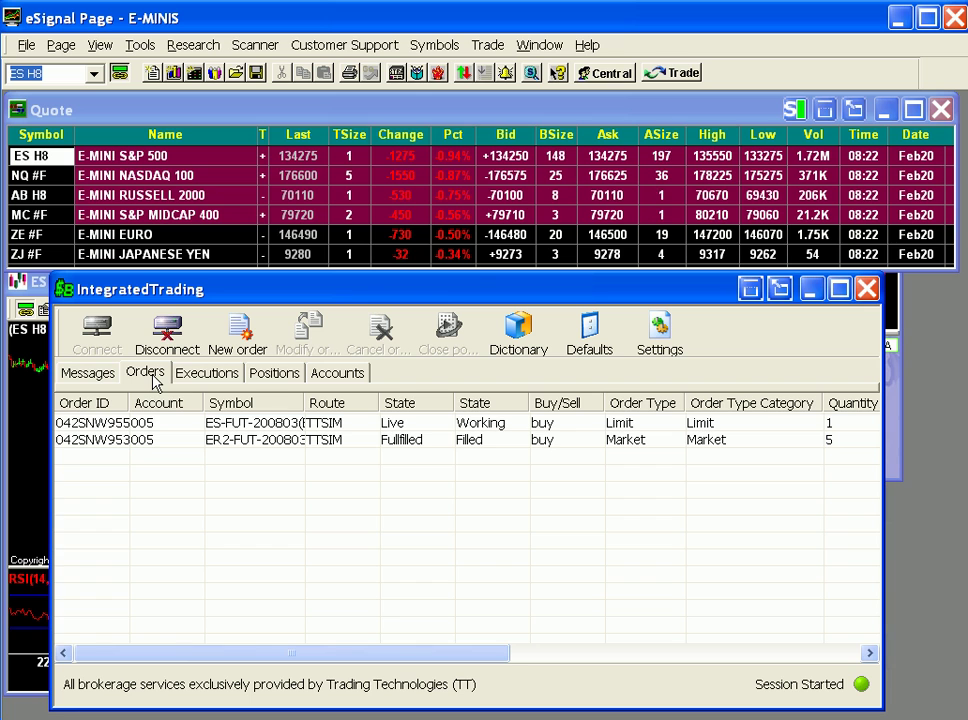
click(410, 428)
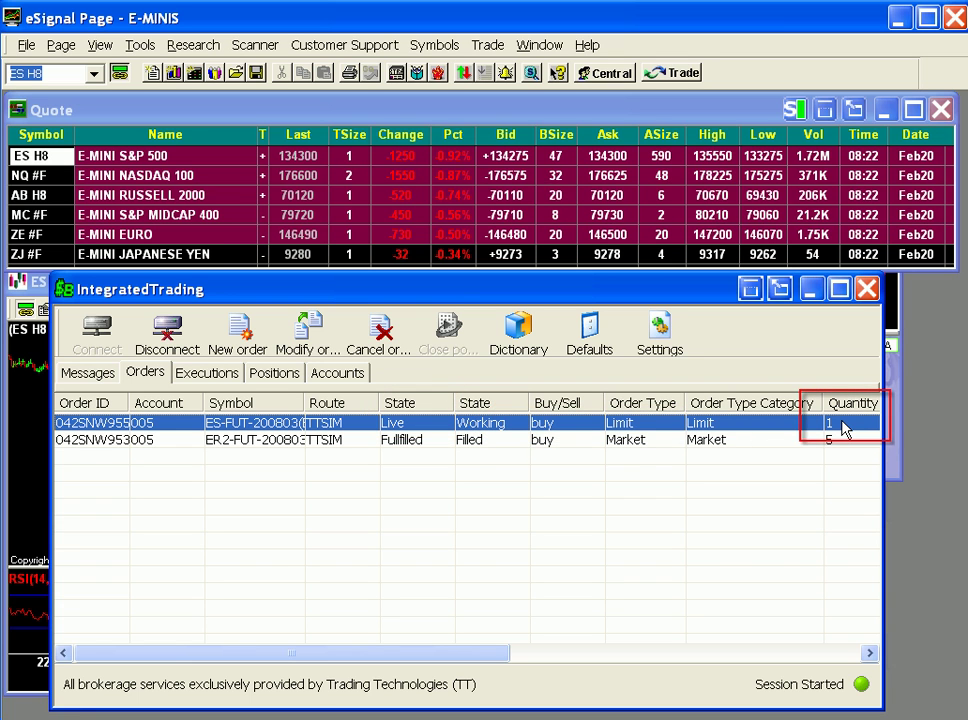
drag(570, 652, 617, 662)
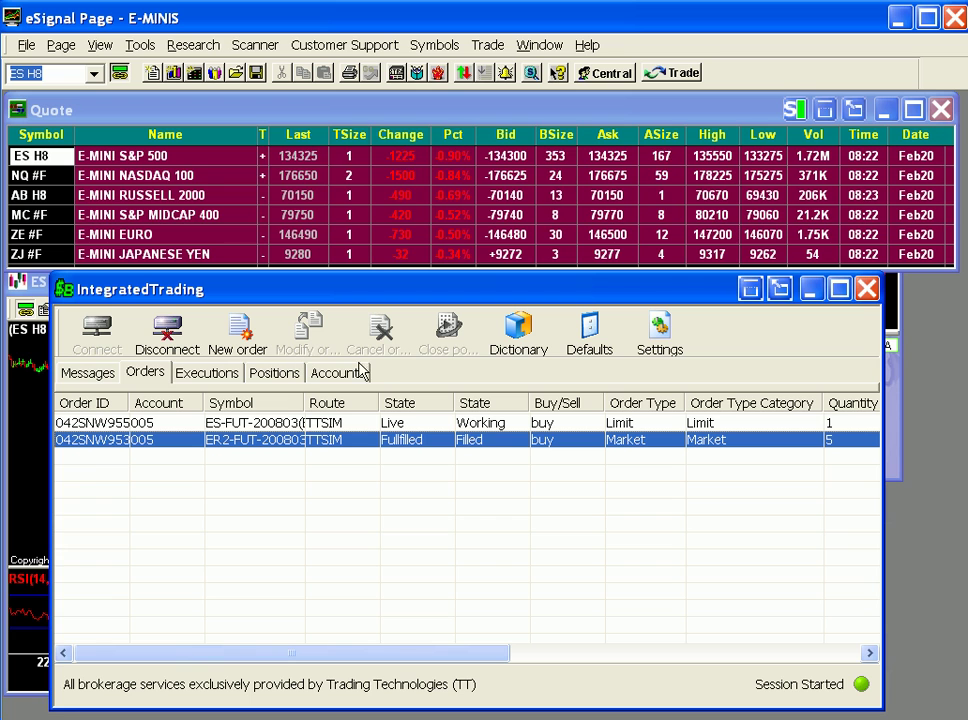
click(362, 428)
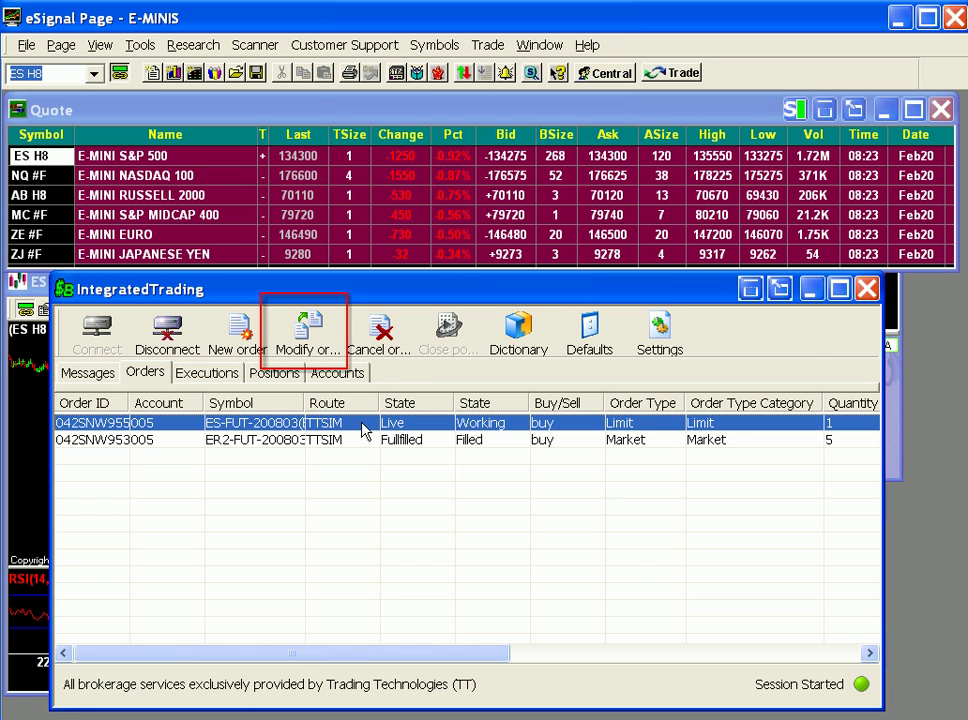
Step: Raise the working ES H8 limit order from 1 to 3 contracts and submit it
click(306, 336)
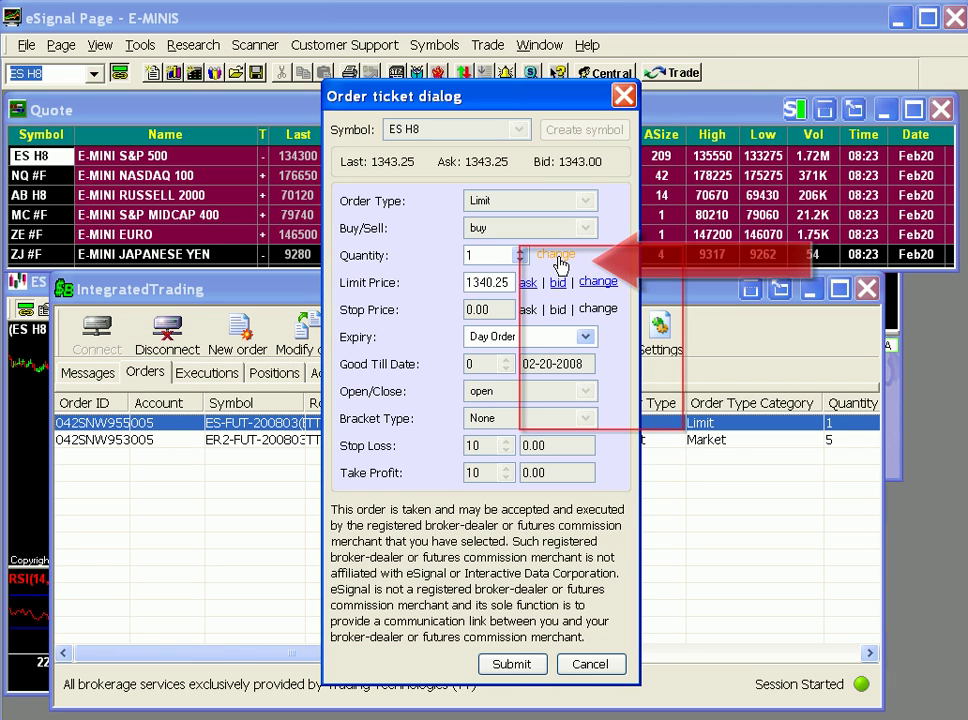
click(556, 256)
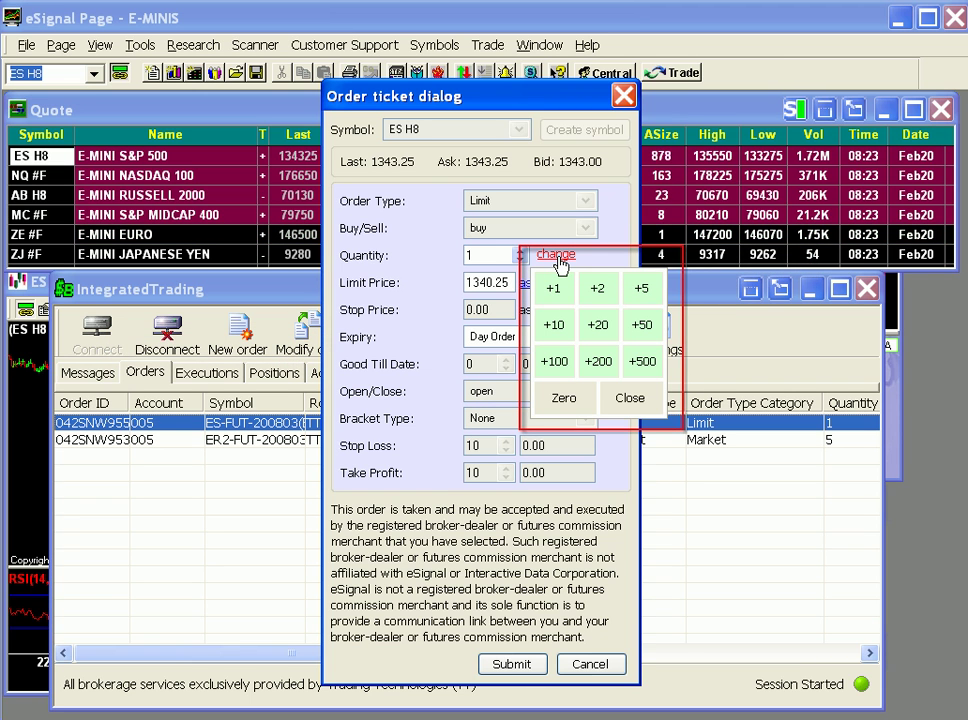
click(597, 290)
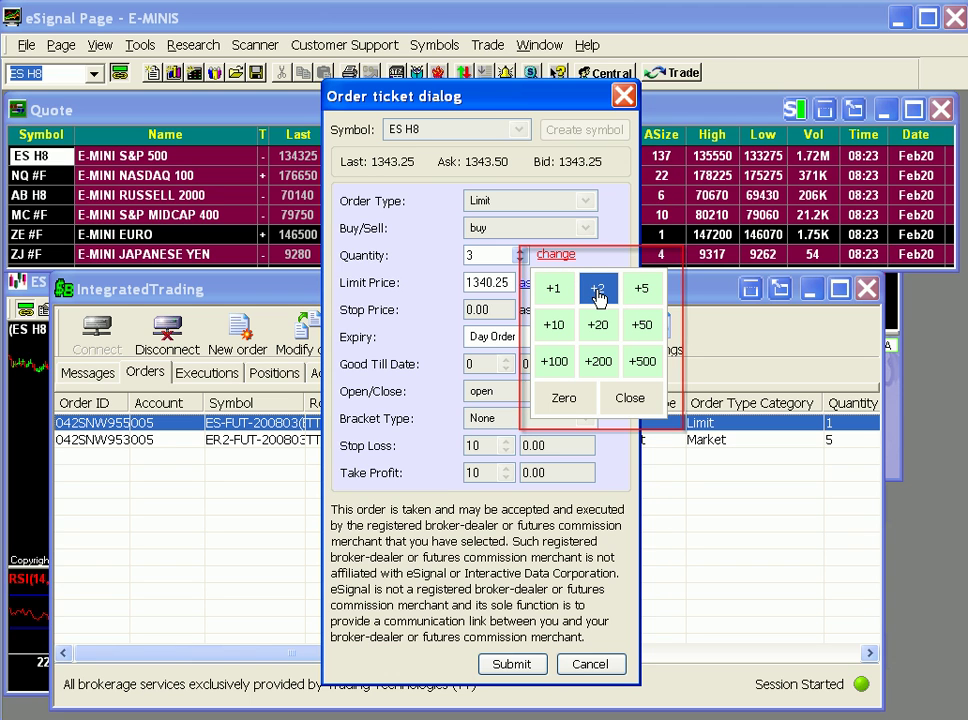
click(624, 400)
click(512, 664)
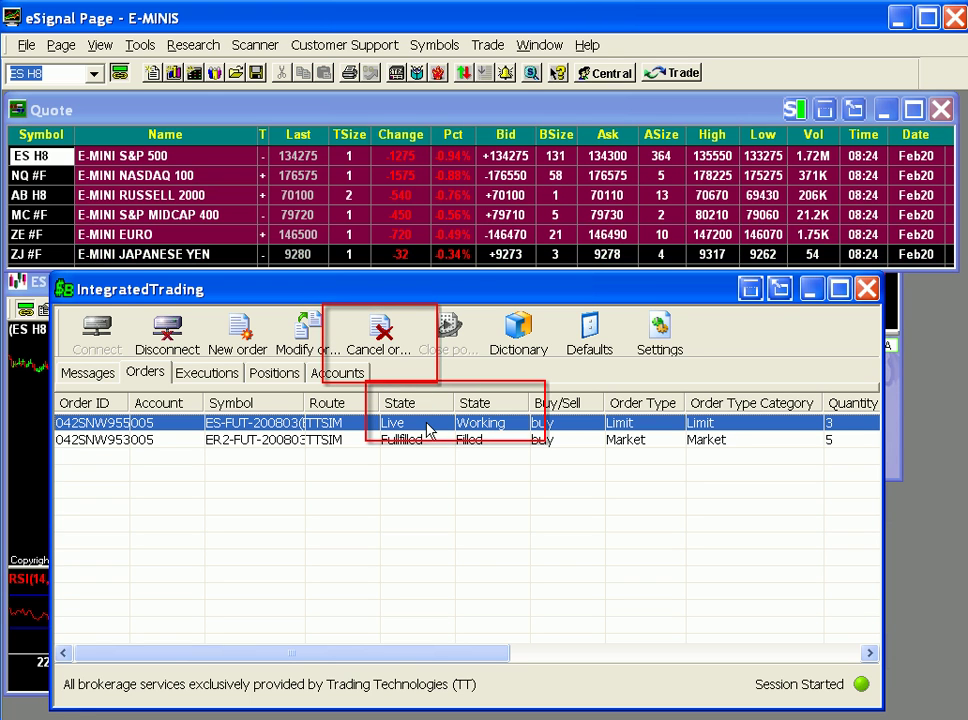
Step: Cancel the 3-contract ES H8 limit buy order
click(383, 337)
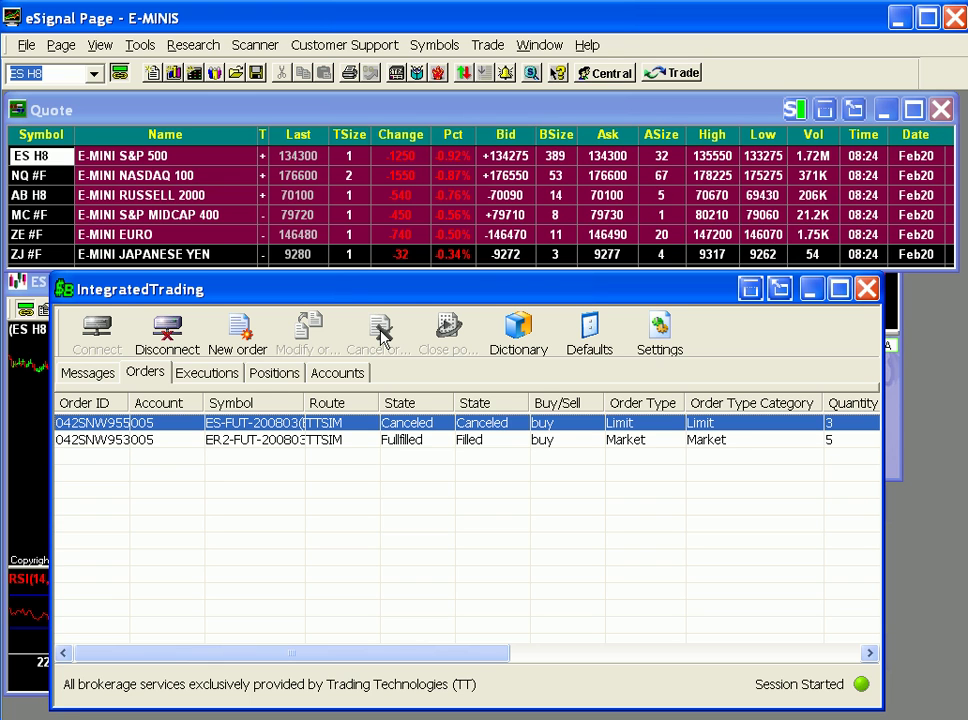
Step: Select the ER2 position in Positions and close it, leaving quantity 0 with 20000.00 $ realized
click(293, 374)
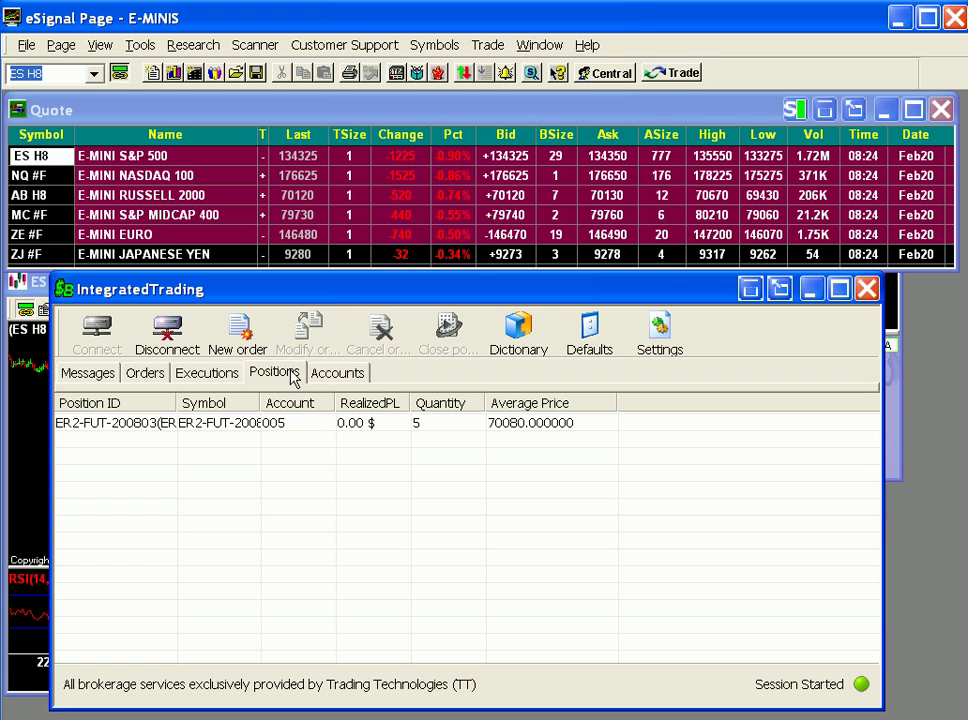
click(310, 427)
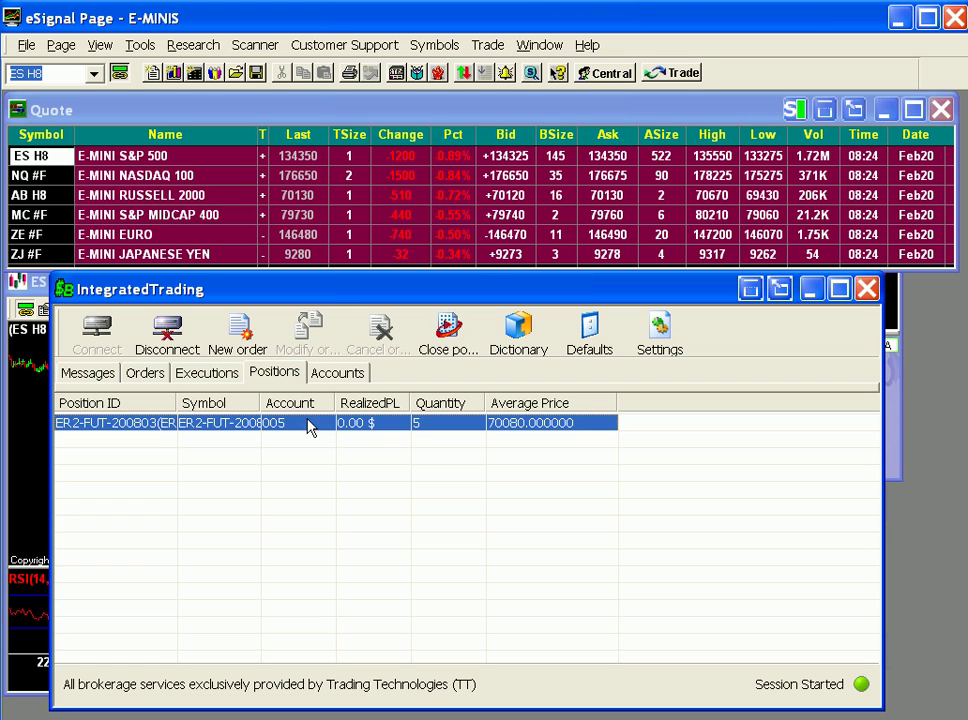
click(447, 345)
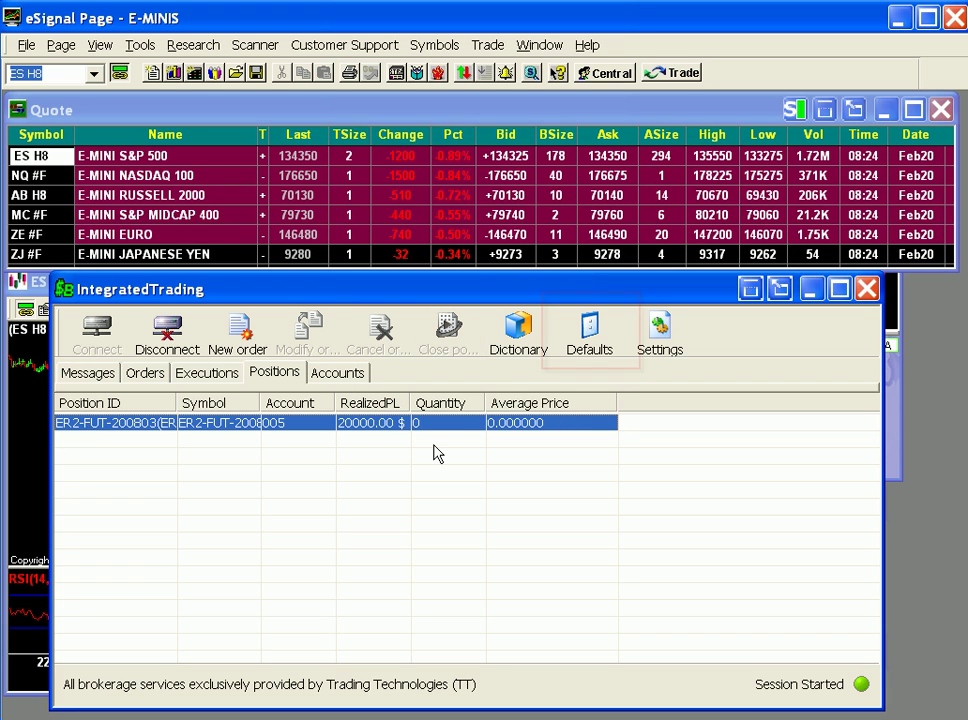
Step: Set the Future order defaults to Market order type with quantity 5
click(603, 357)
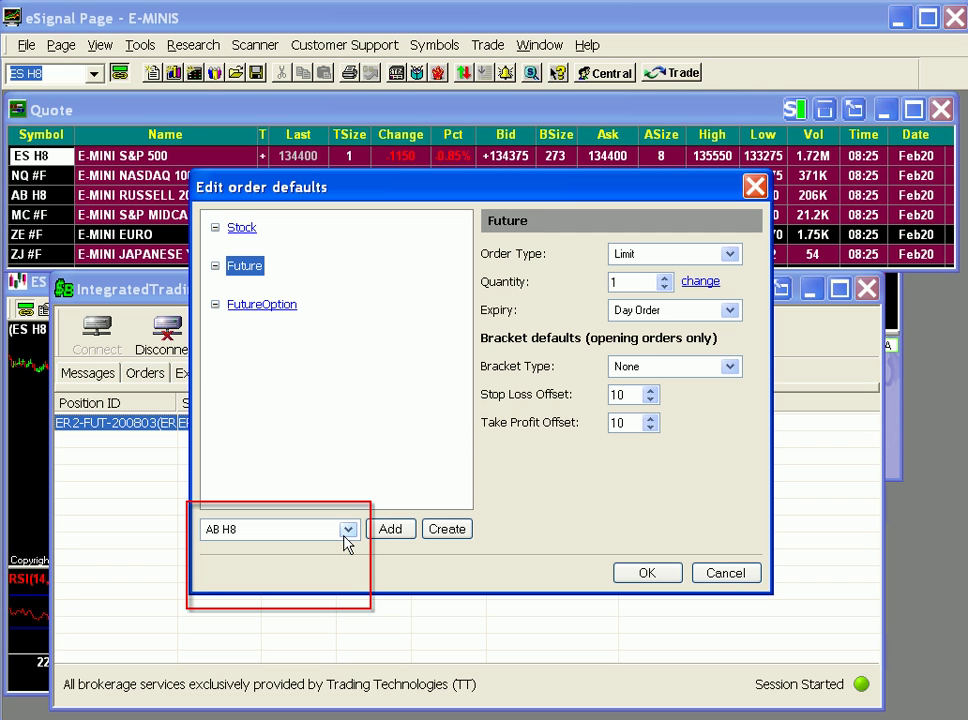
click(347, 530)
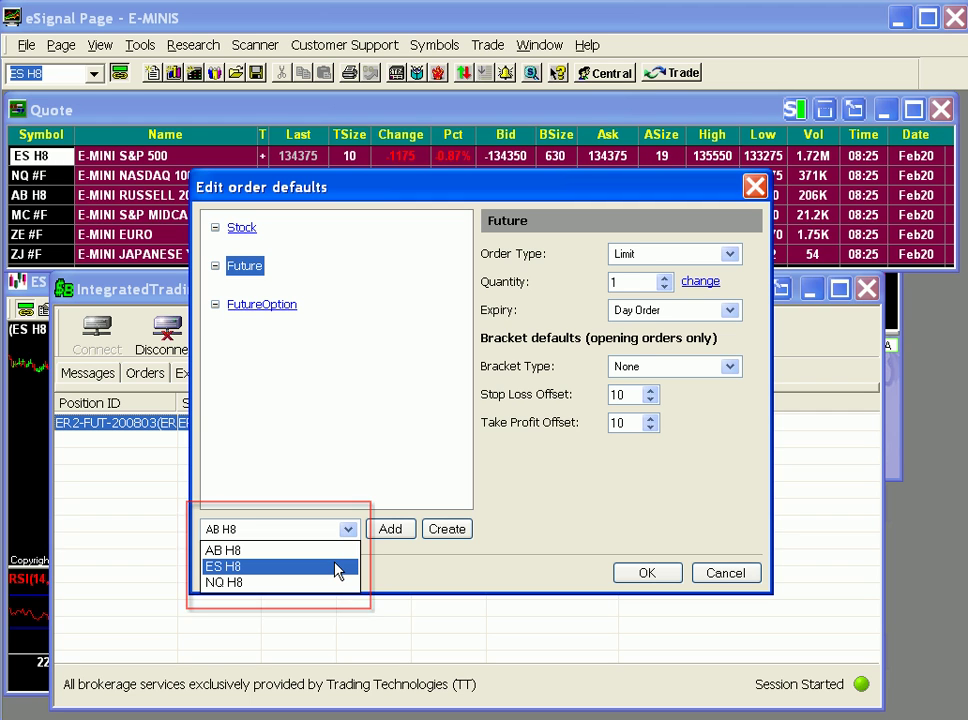
click(338, 568)
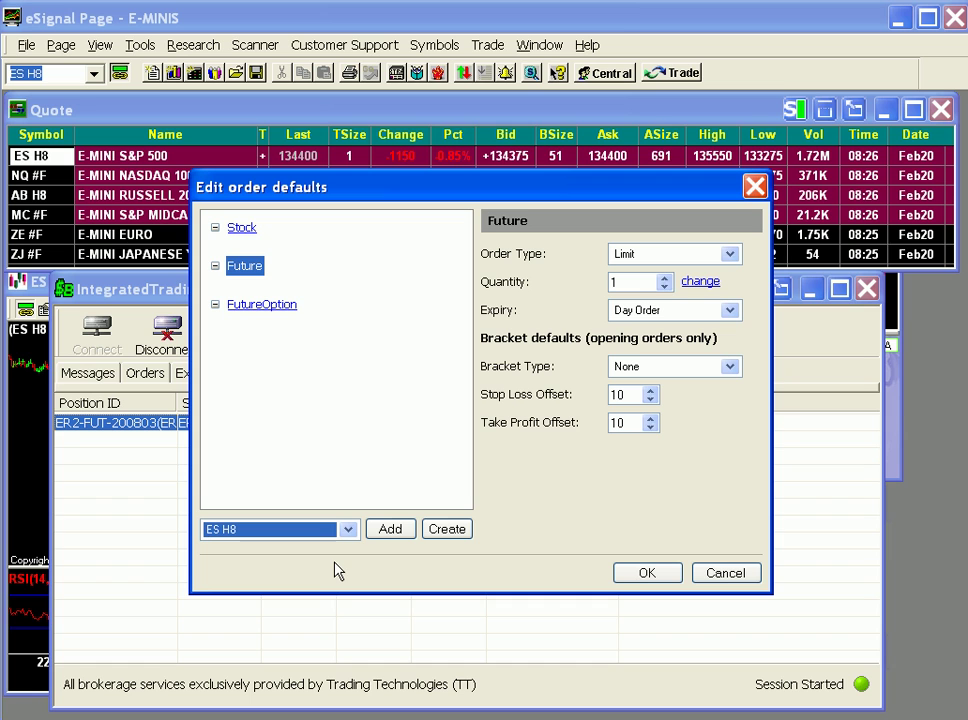
click(683, 256)
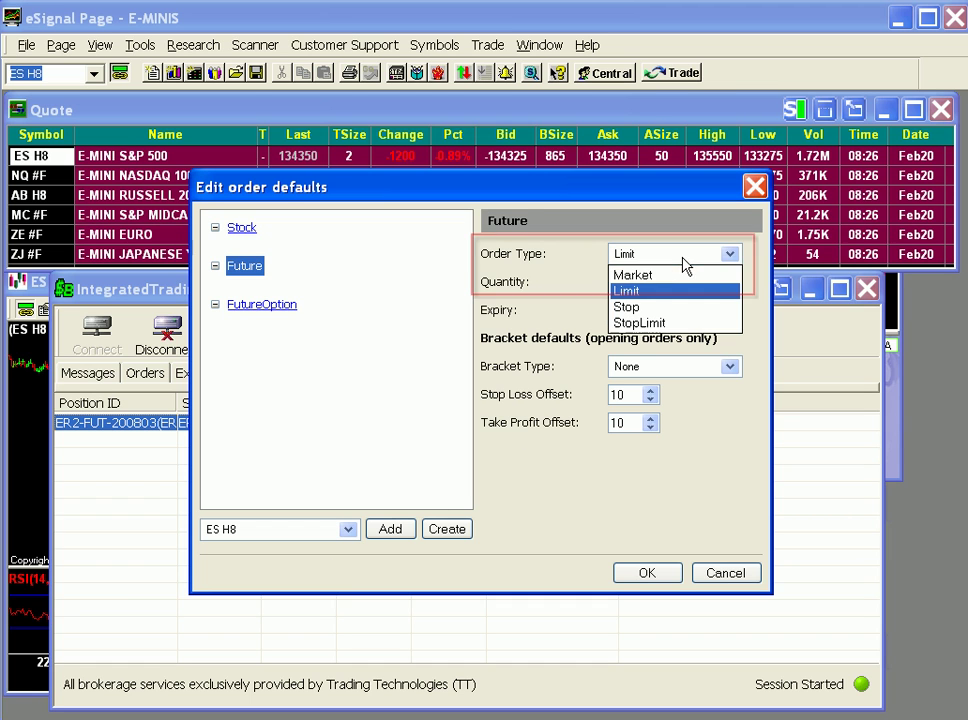
click(679, 276)
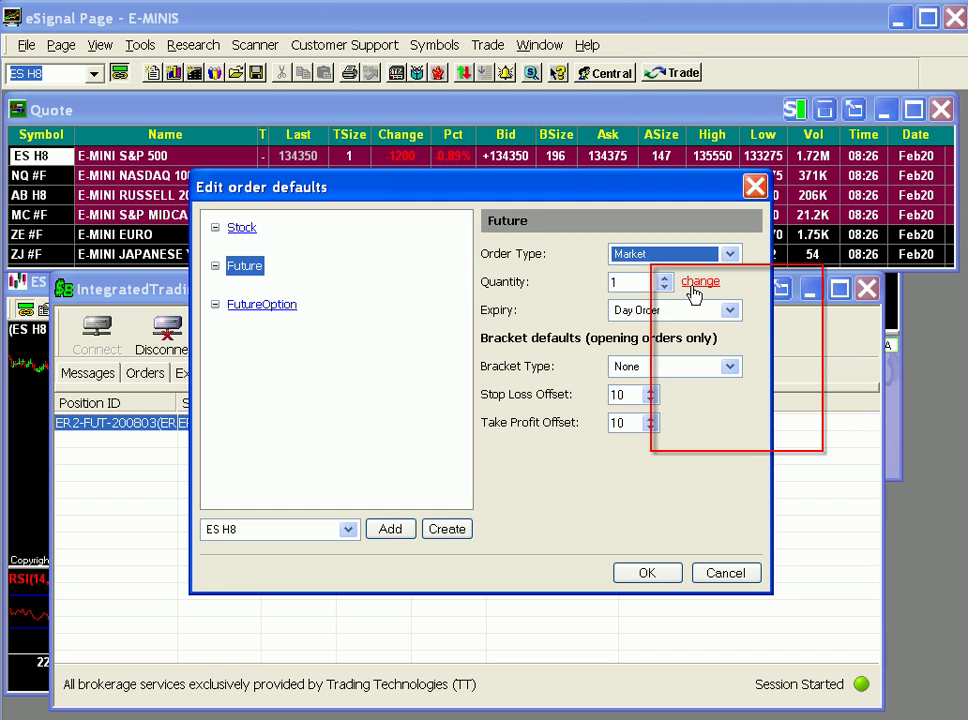
click(695, 284)
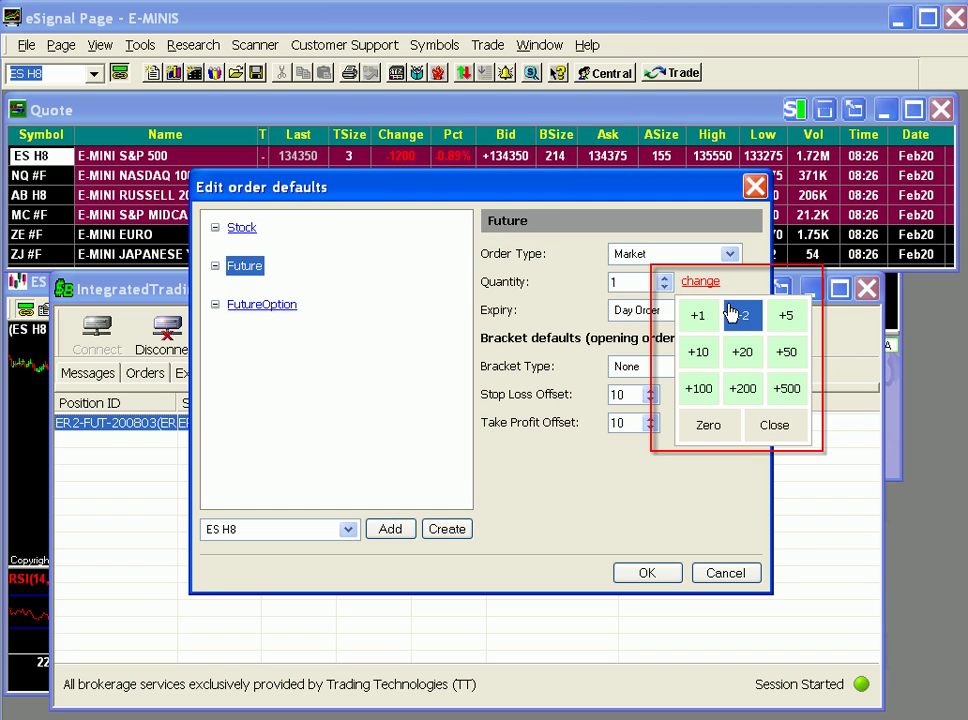
click(735, 315)
click(735, 315)
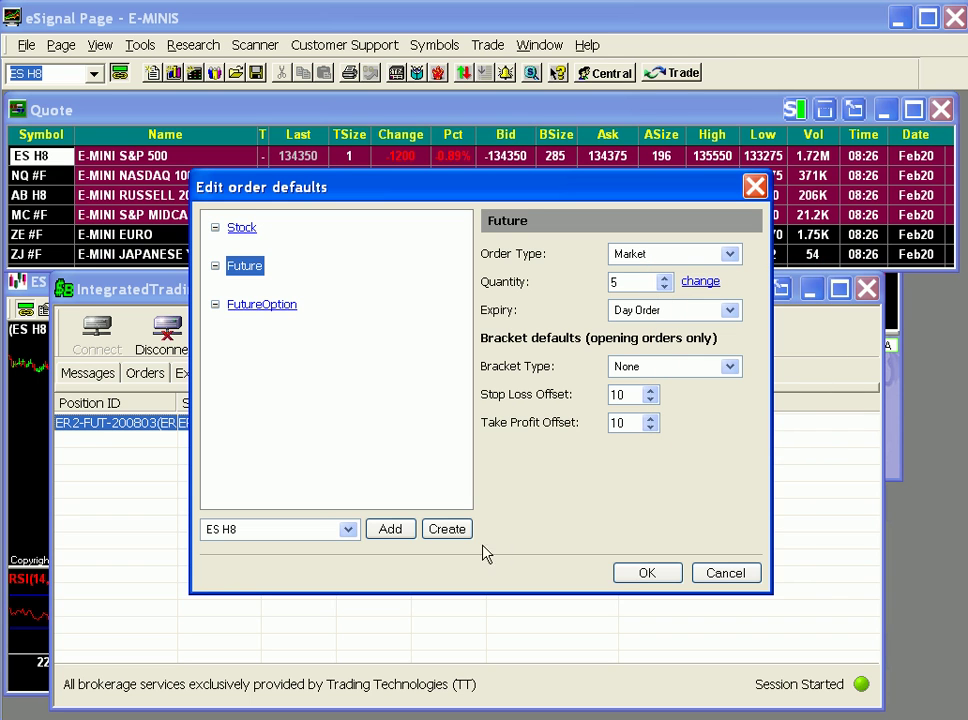
Step: Add ES H8 defaults of Limit, quantity 2, Good Till Cancel, and save the defaults
click(401, 534)
click(349, 533)
click(349, 531)
click(729, 255)
click(683, 290)
click(700, 281)
click(702, 428)
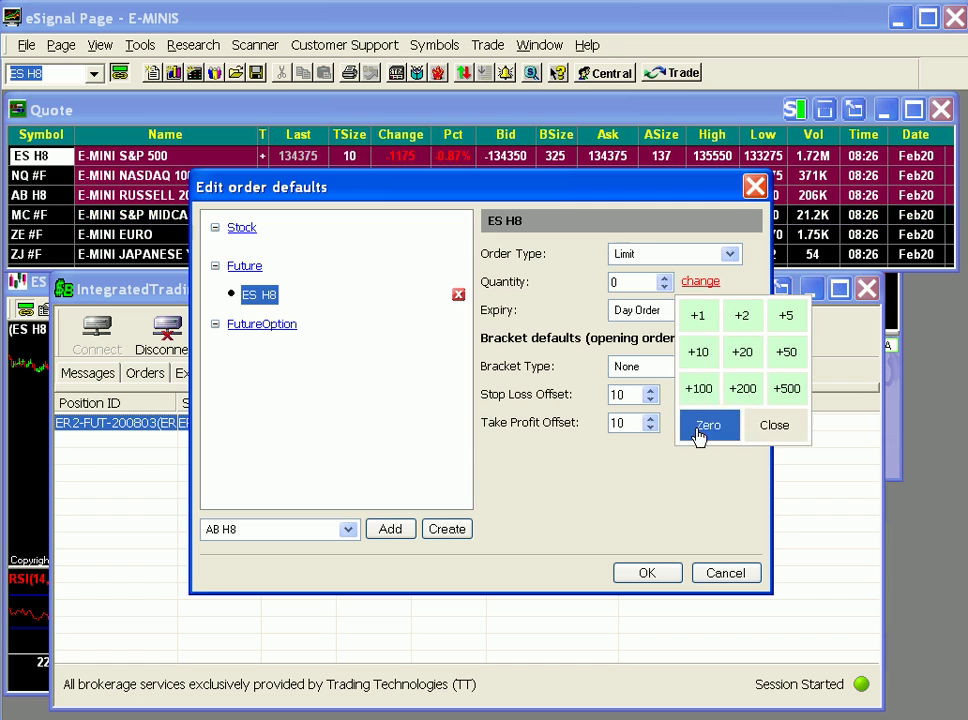
click(739, 315)
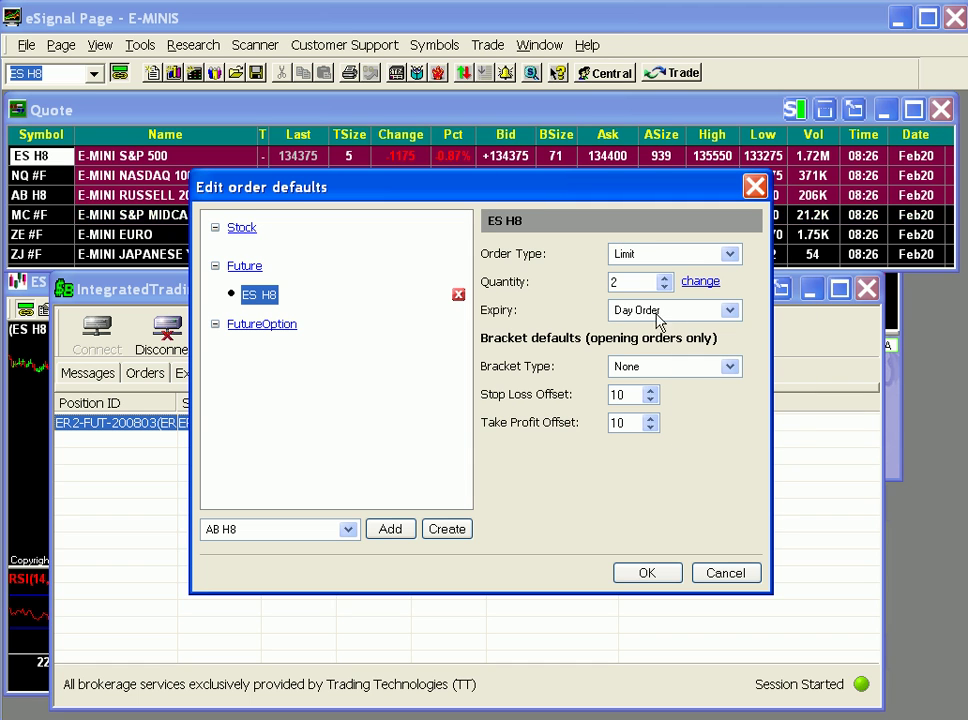
click(676, 313)
click(679, 349)
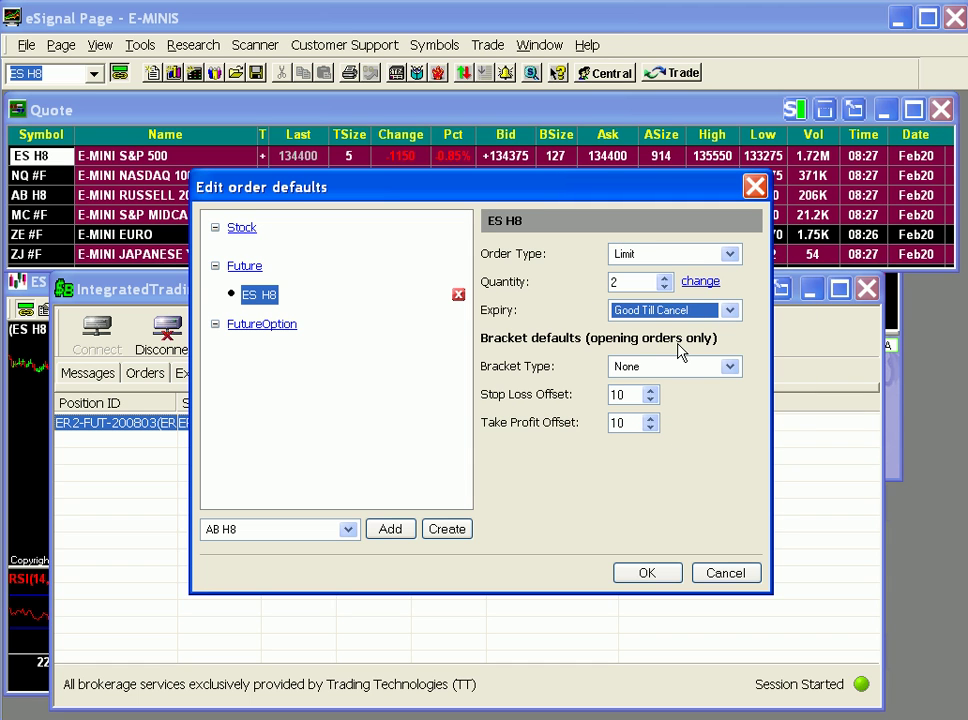
click(634, 575)
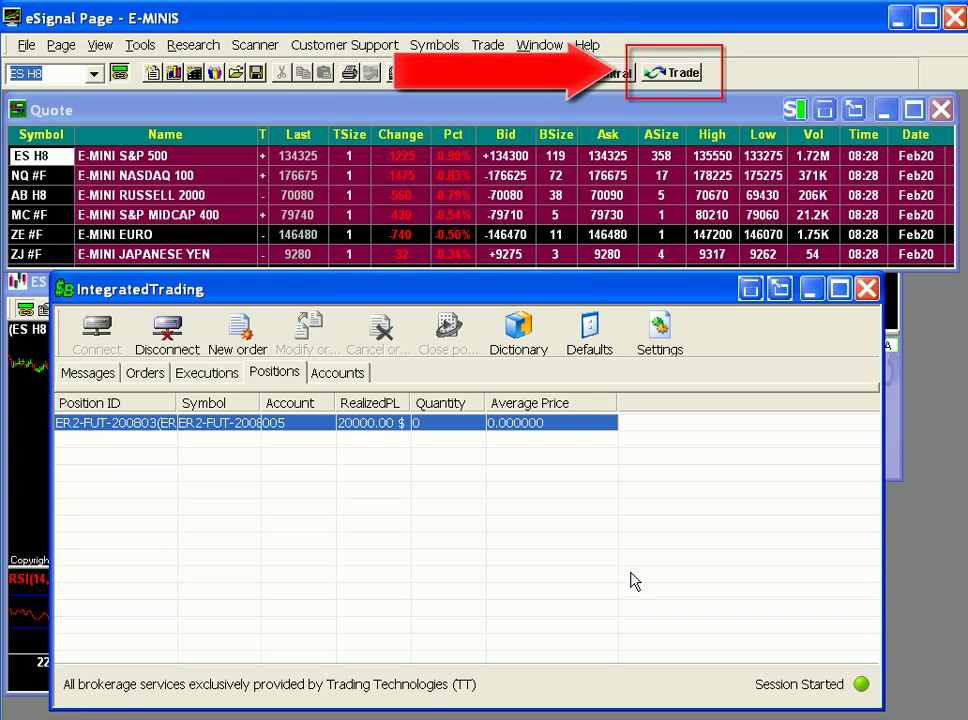
Step: In TT: Confirmations, uncheck Confirm order before submitting, keep EFS confirmations, and accept
click(684, 75)
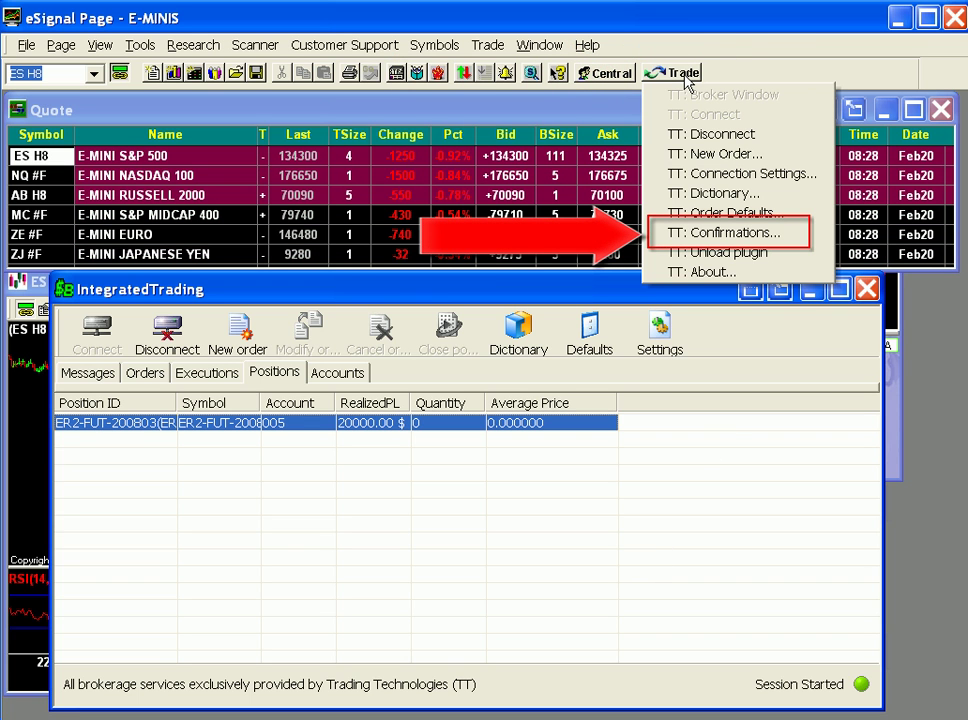
click(731, 238)
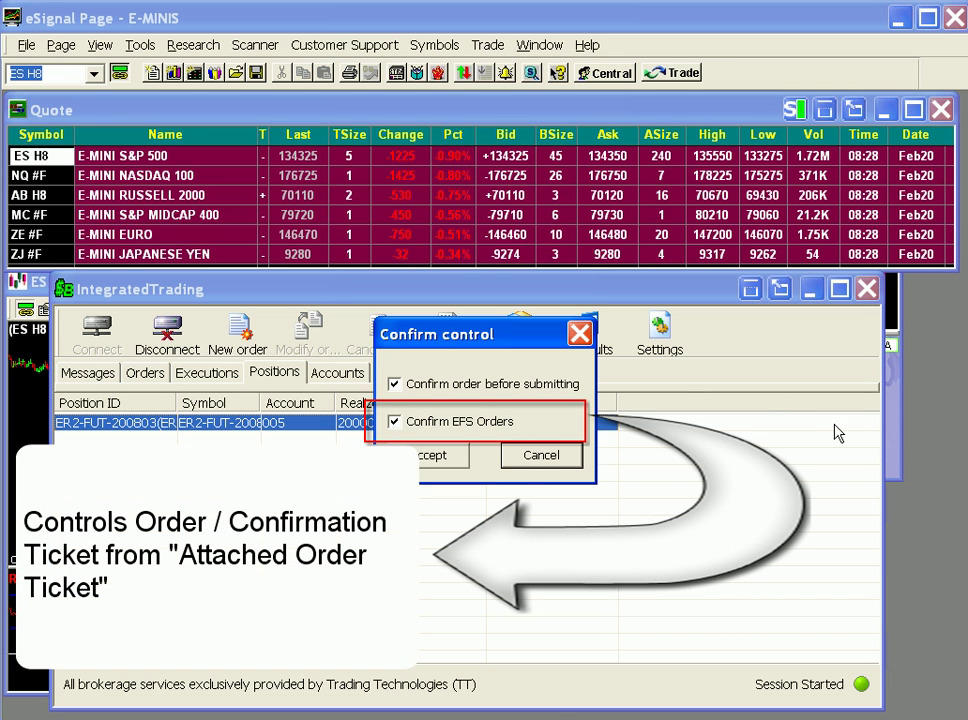
click(541, 455)
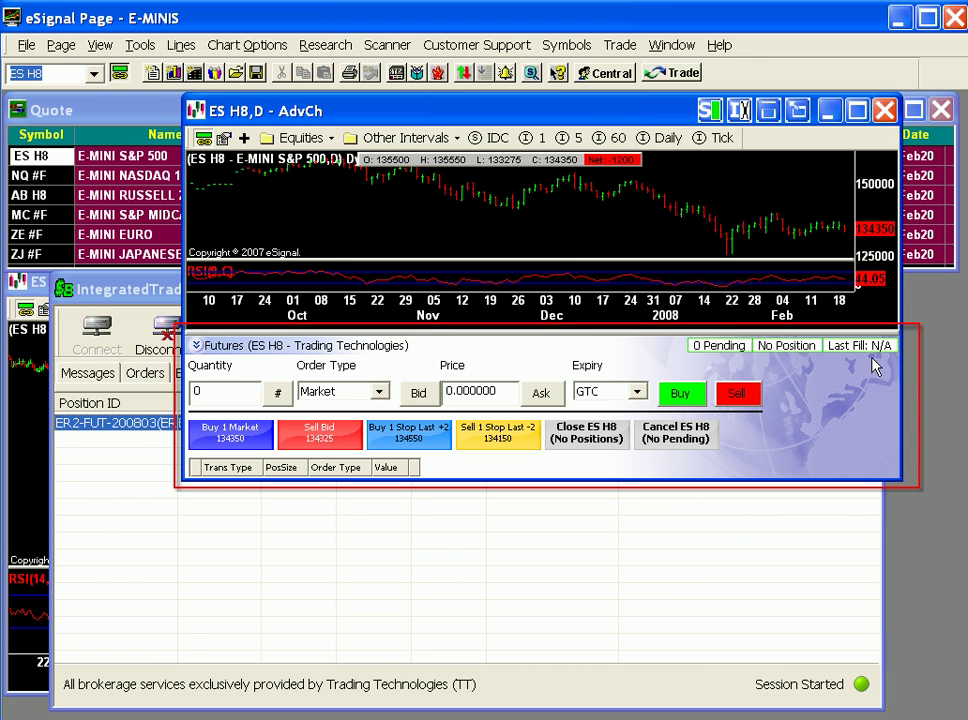
click(160, 112)
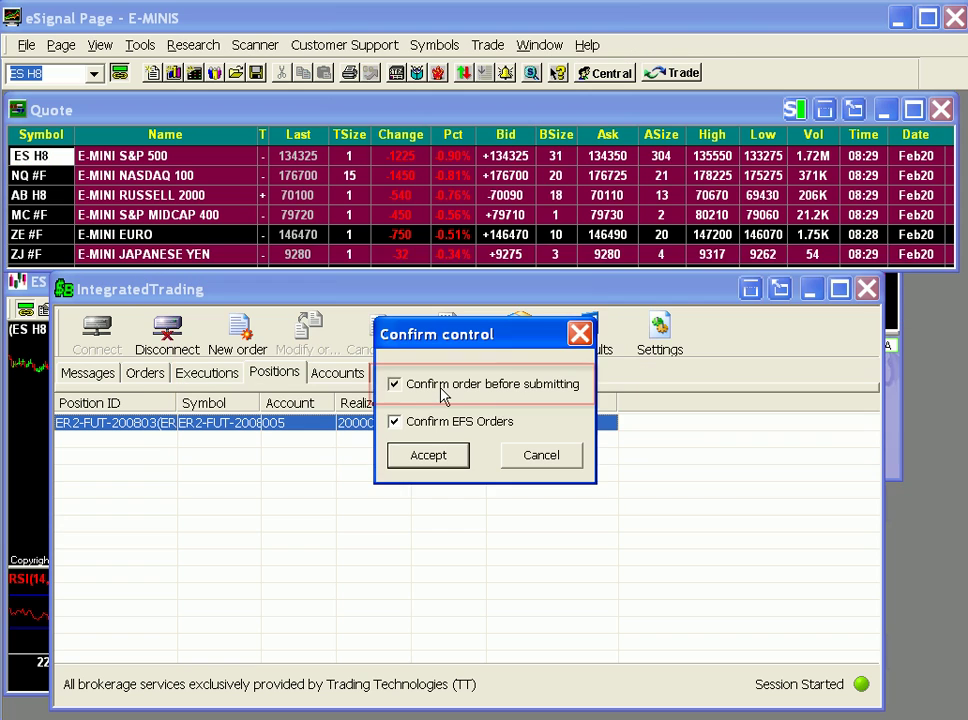
click(443, 390)
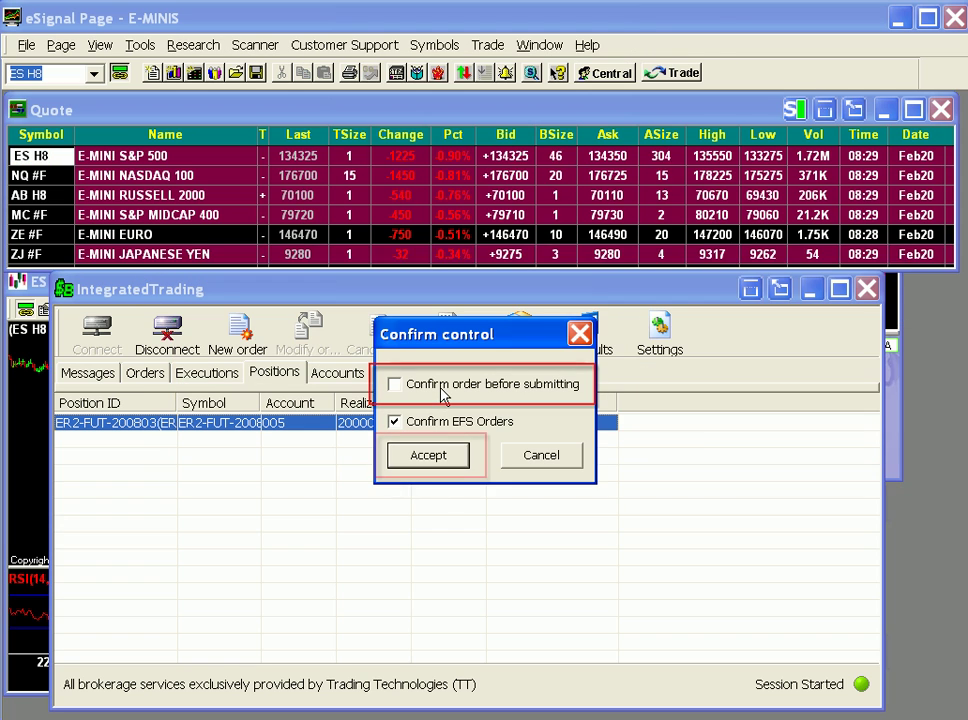
click(429, 456)
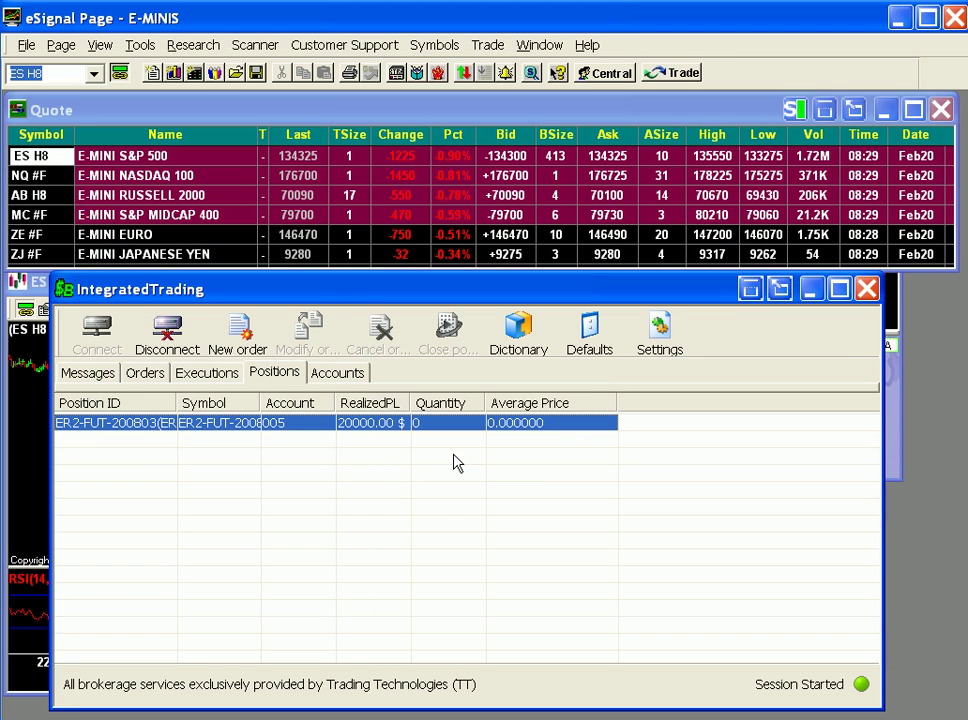
Step: Buy ES H8 at the ask three times to build a 20-contract position
click(385, 115)
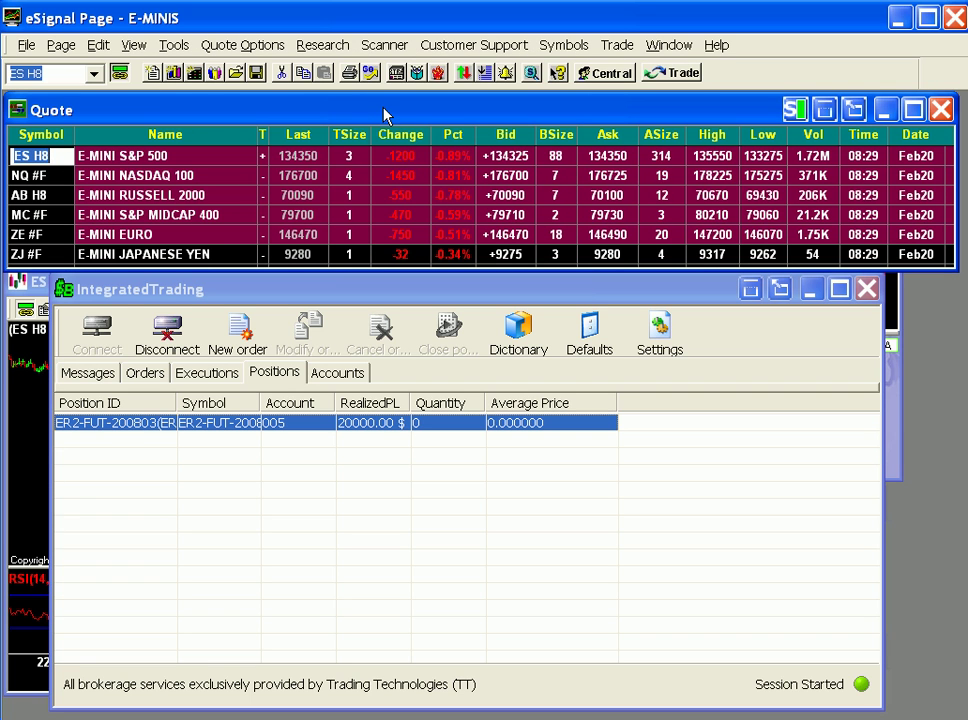
click(281, 383)
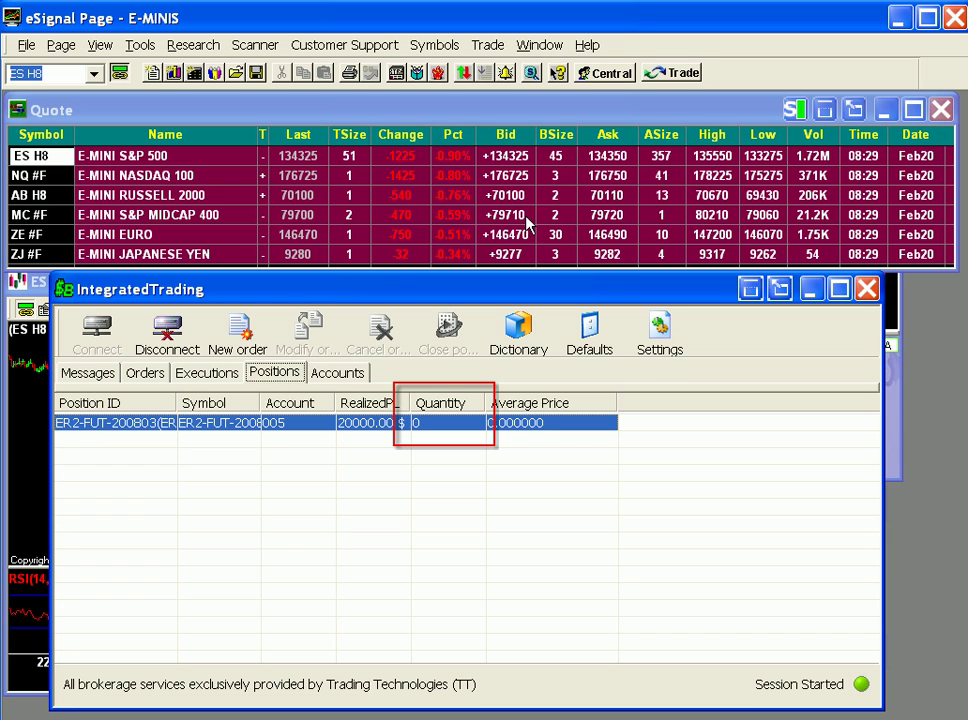
click(617, 161)
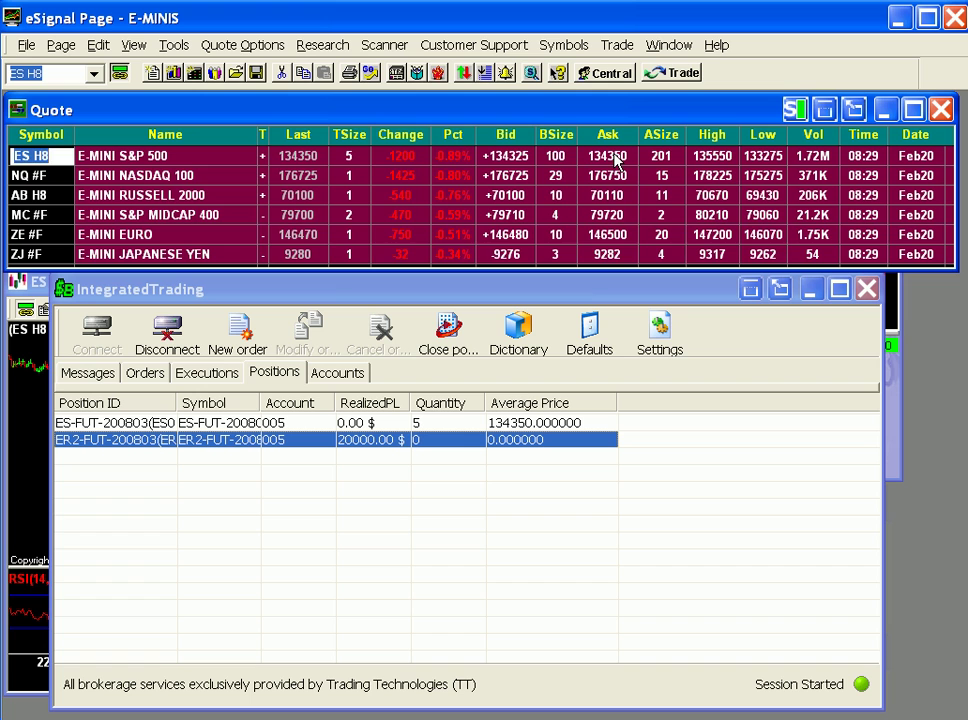
click(617, 161)
click(617, 161)
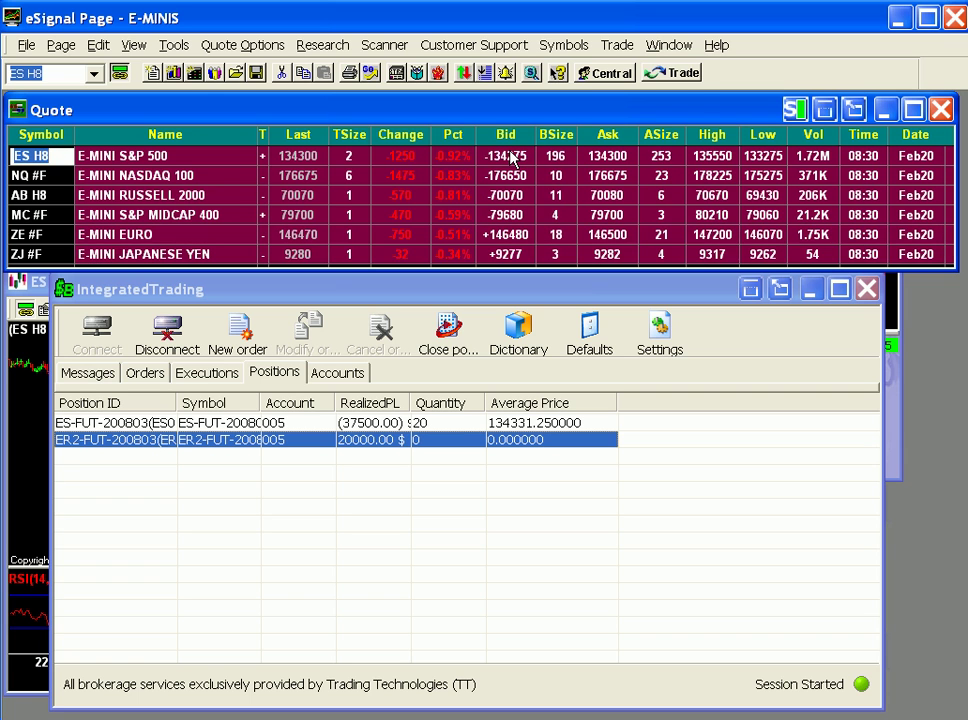
Step: Close the ES position, leaving quantity 0 with (162500.00) realized
click(446, 340)
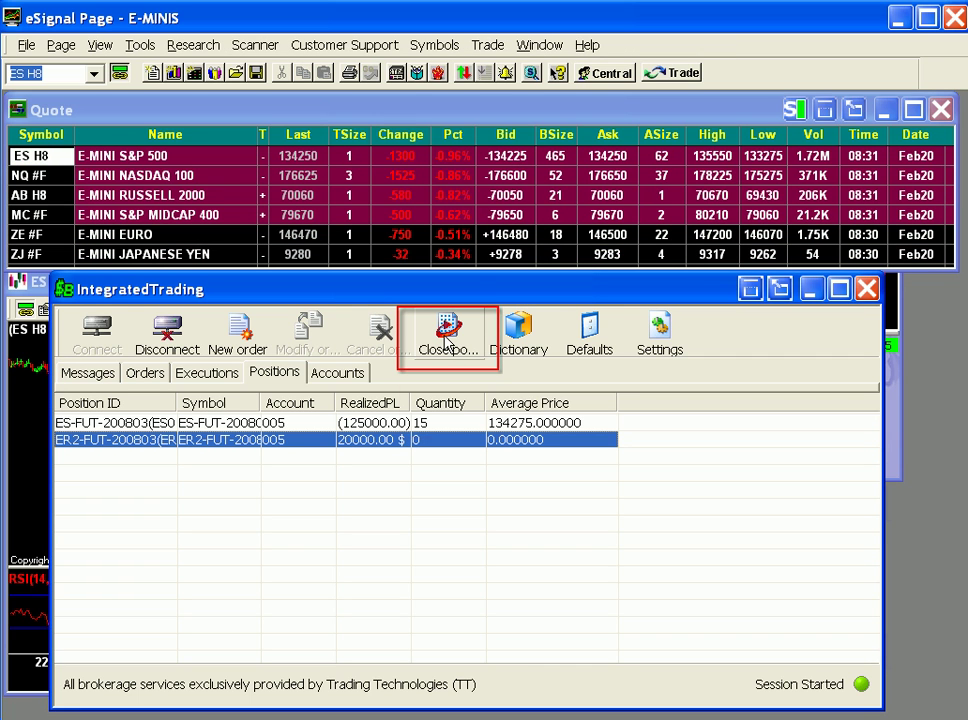
click(446, 340)
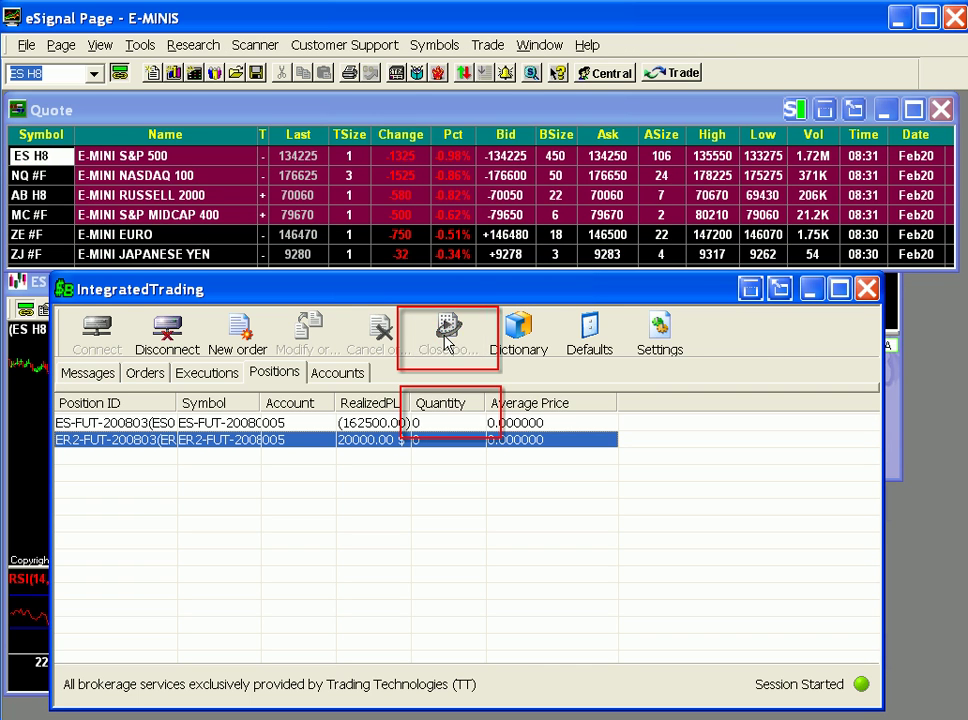